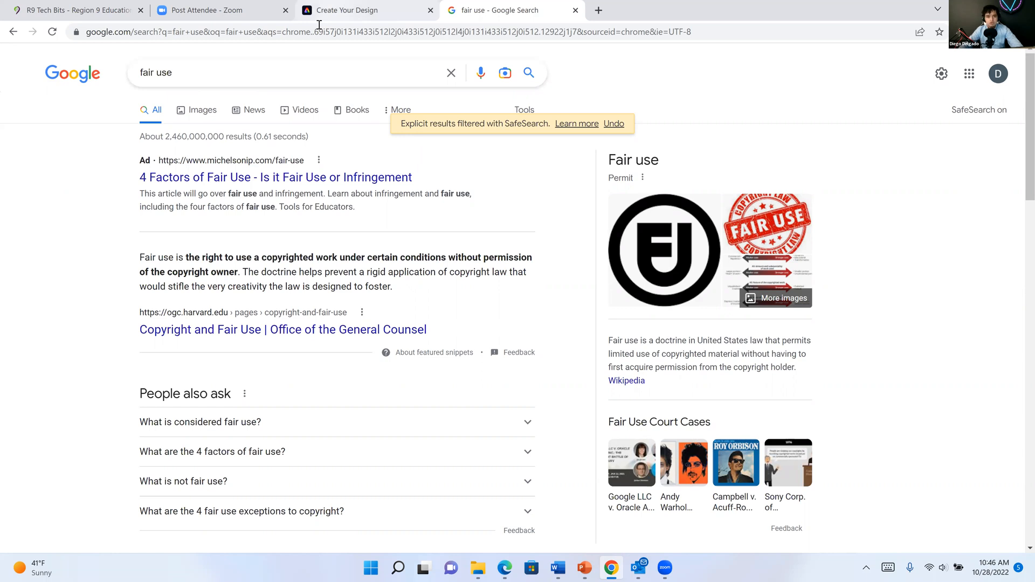
Go to adobe.com in a new Incognito window and bring up the form for creating an Adobe account
left_click(319, 22)
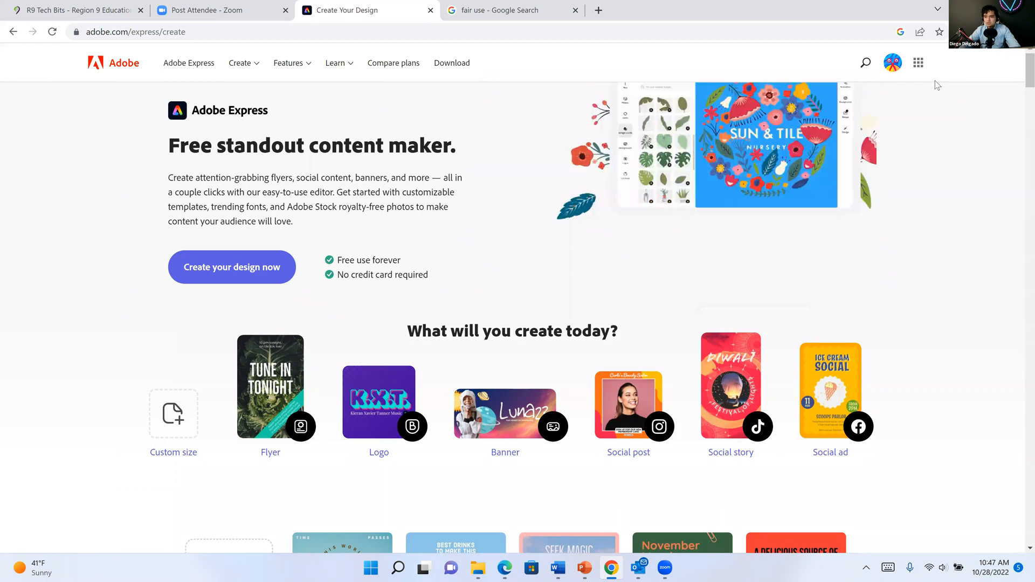
key("ctrl+shift+n")
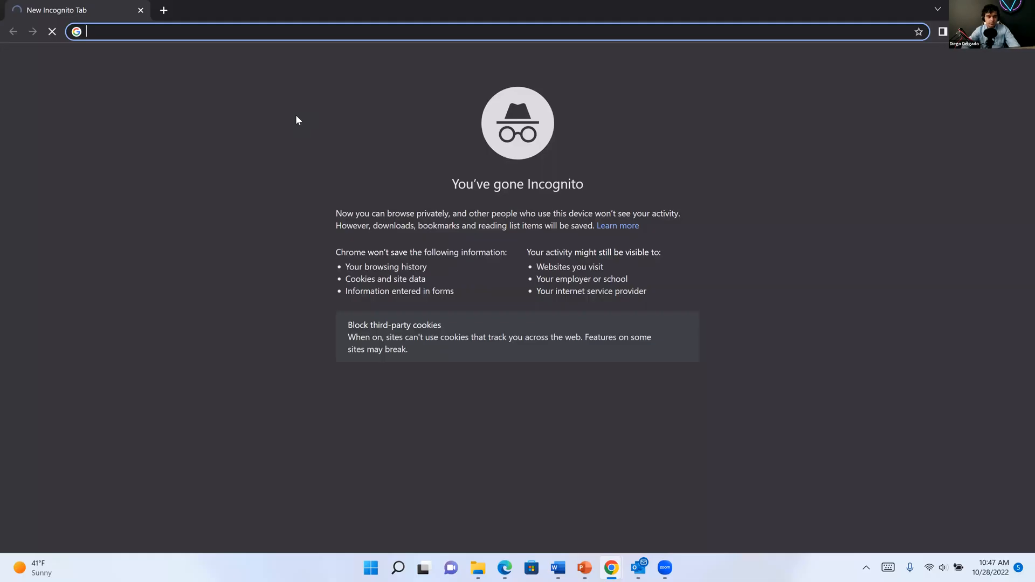
type("a")
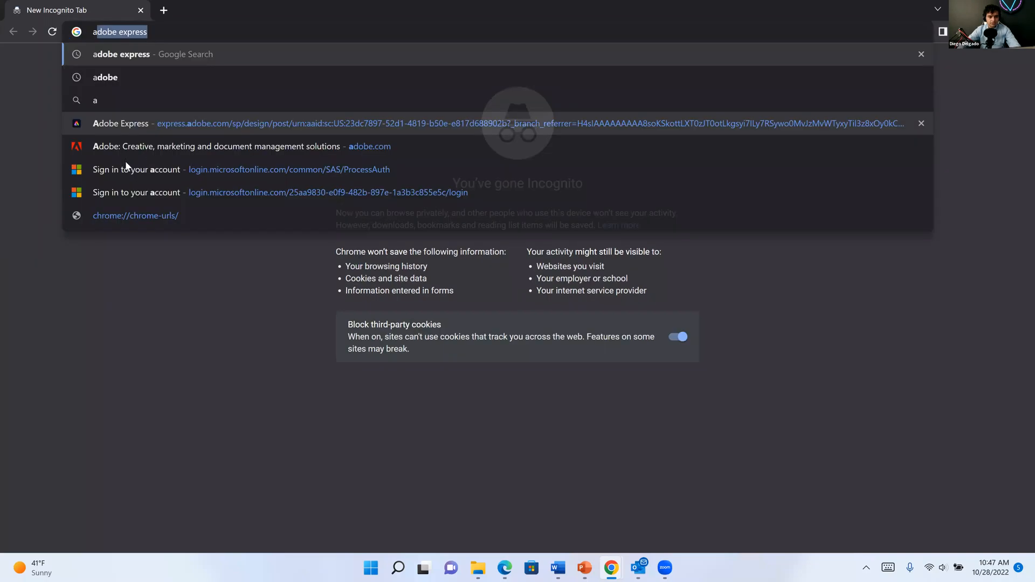
type("dobe")
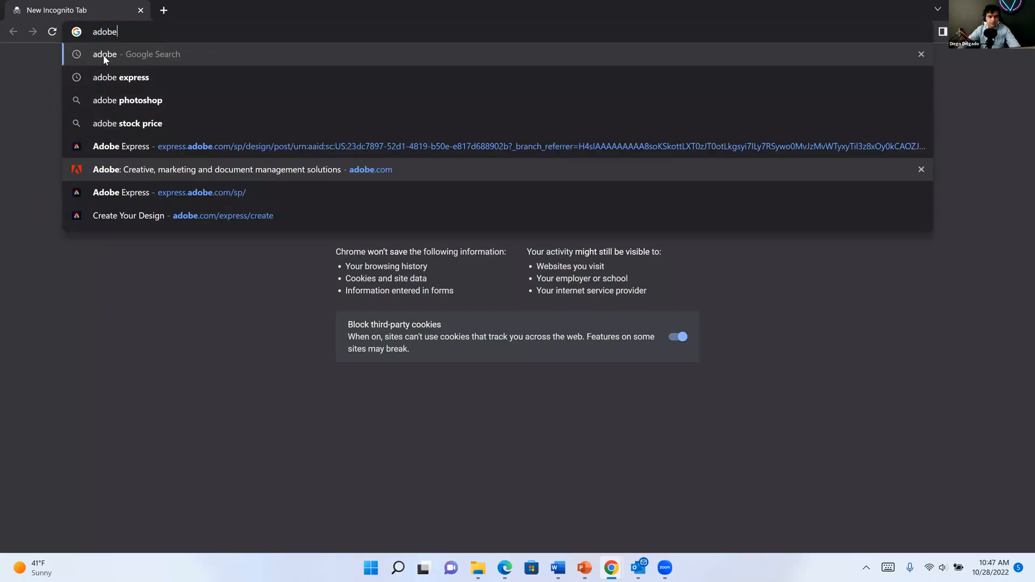
type(".com")
key("Return")
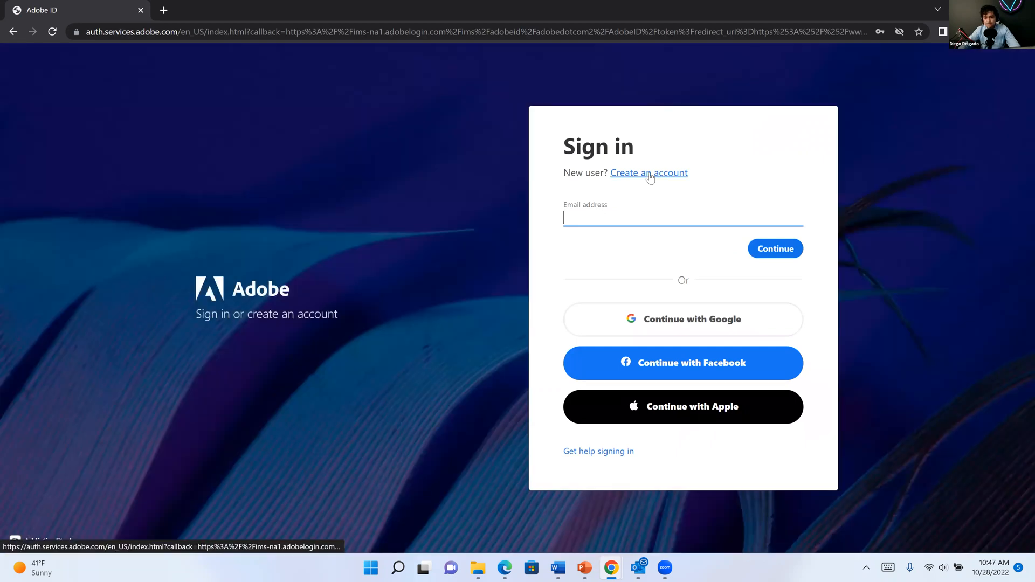
left_click(651, 174)
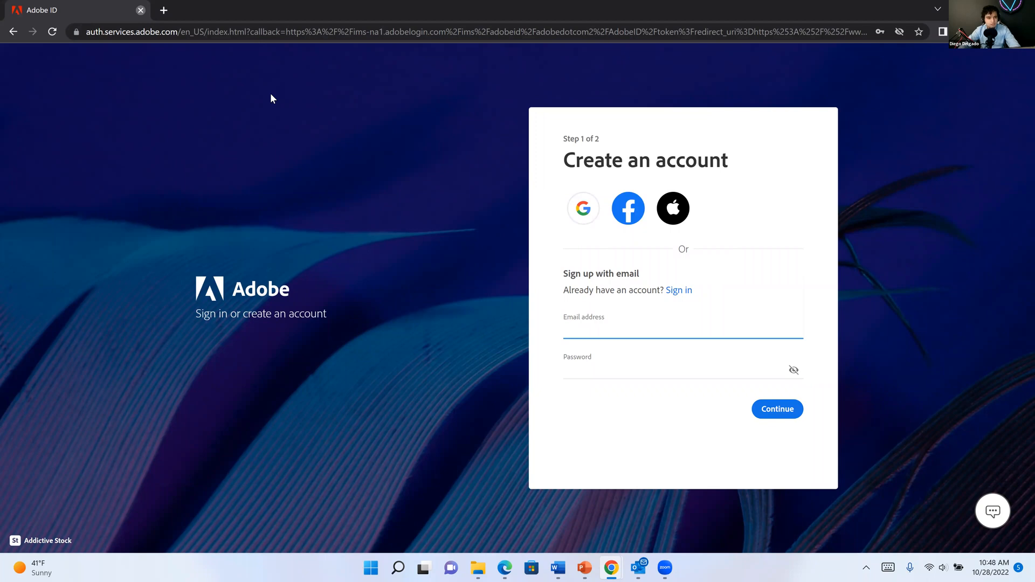
Return to the regular browser window, go to Adobe's home page and launch the free version of Adobe Express from there
key("alt+Tab")
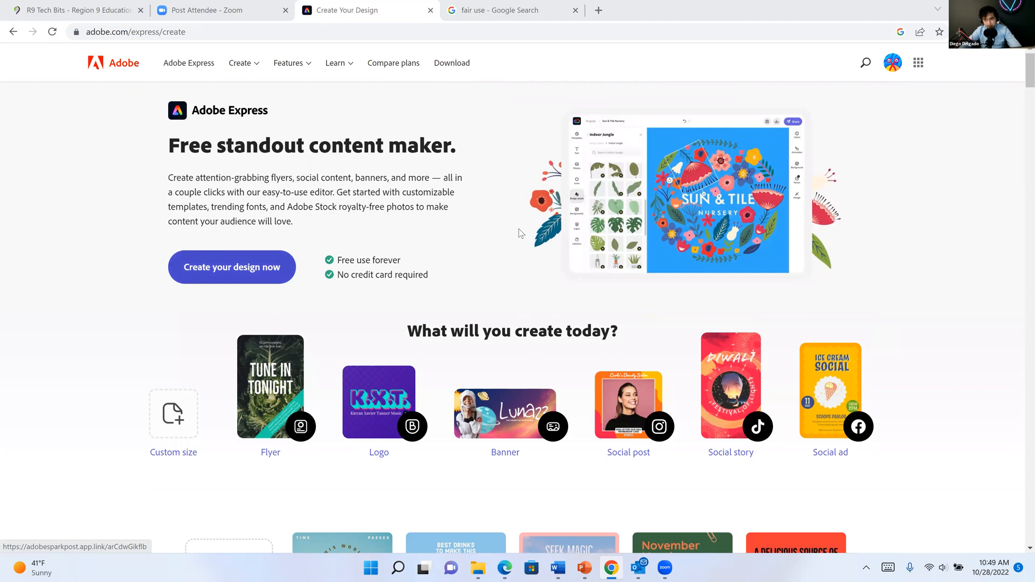
left_click(116, 70)
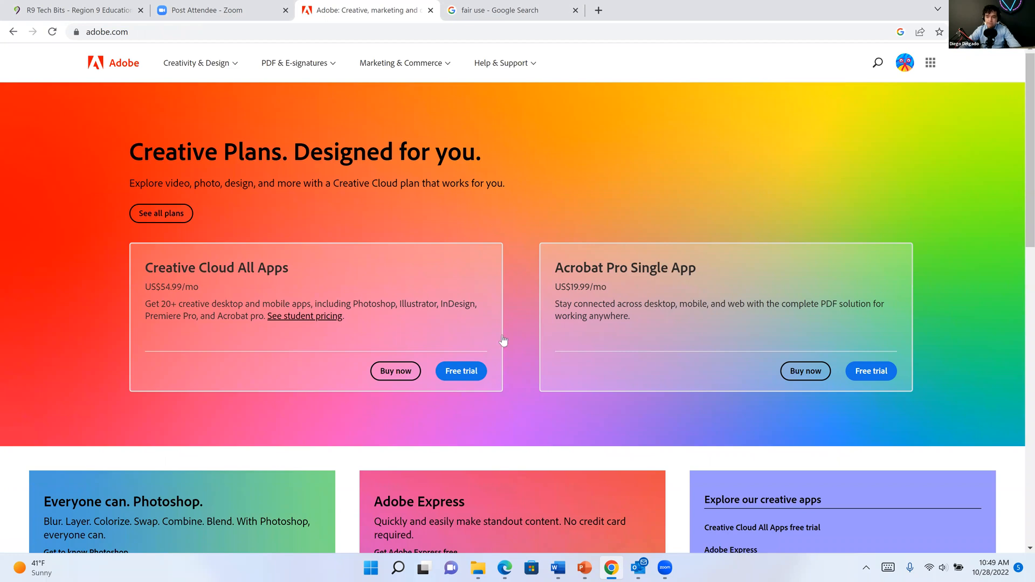
scroll(503, 341, "down", 8)
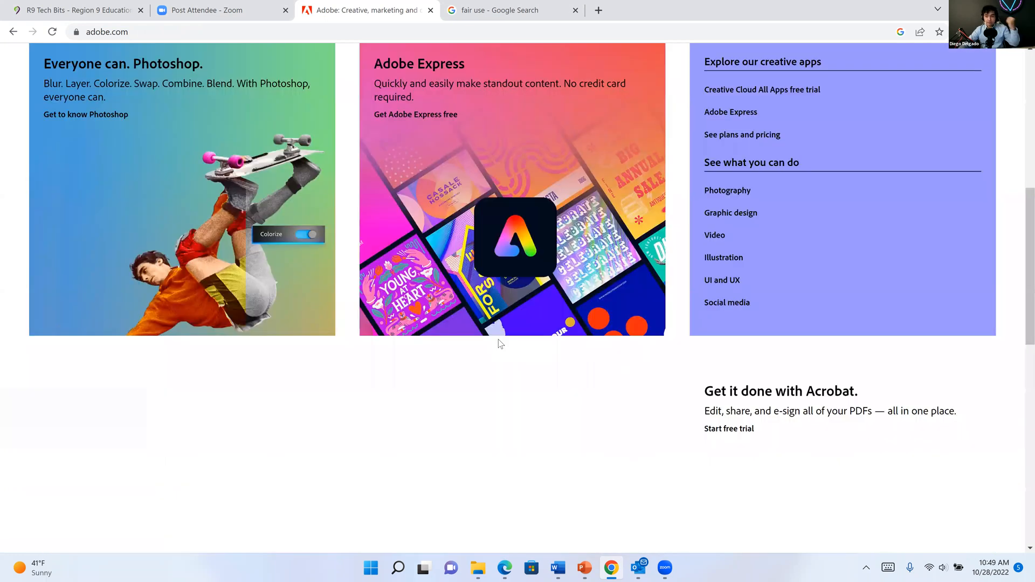
left_click(499, 343)
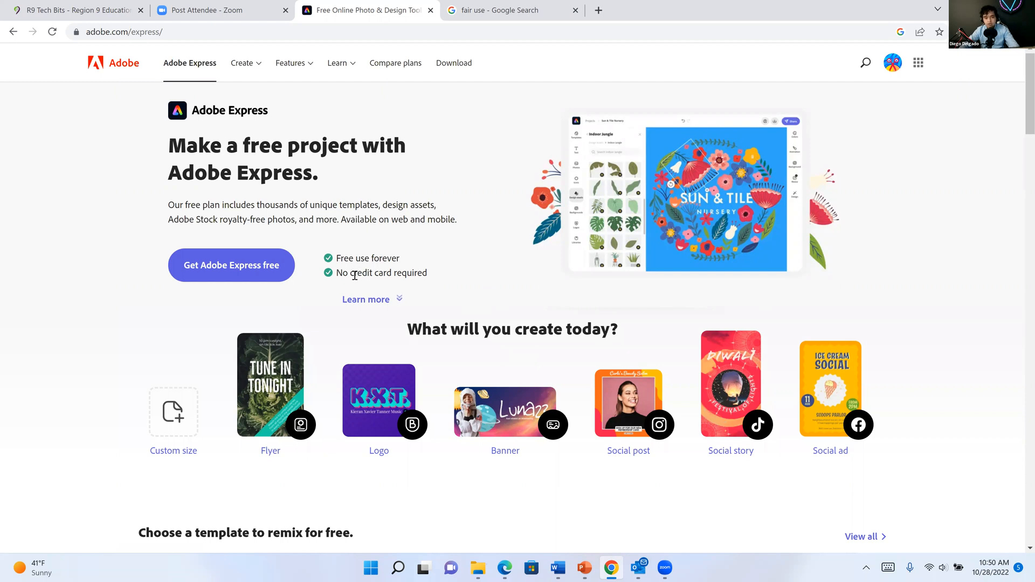
left_click(244, 275)
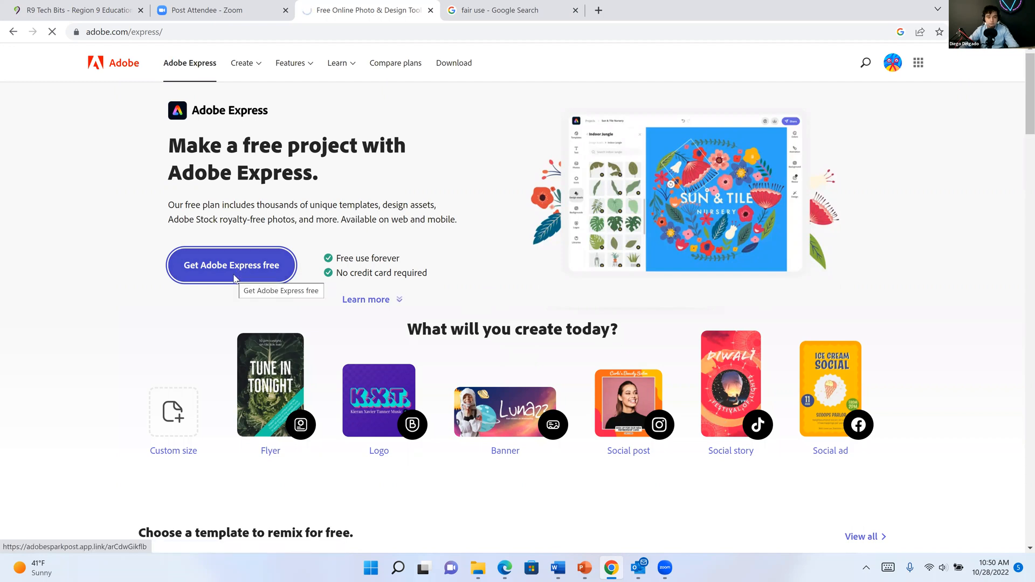
left_click(235, 278)
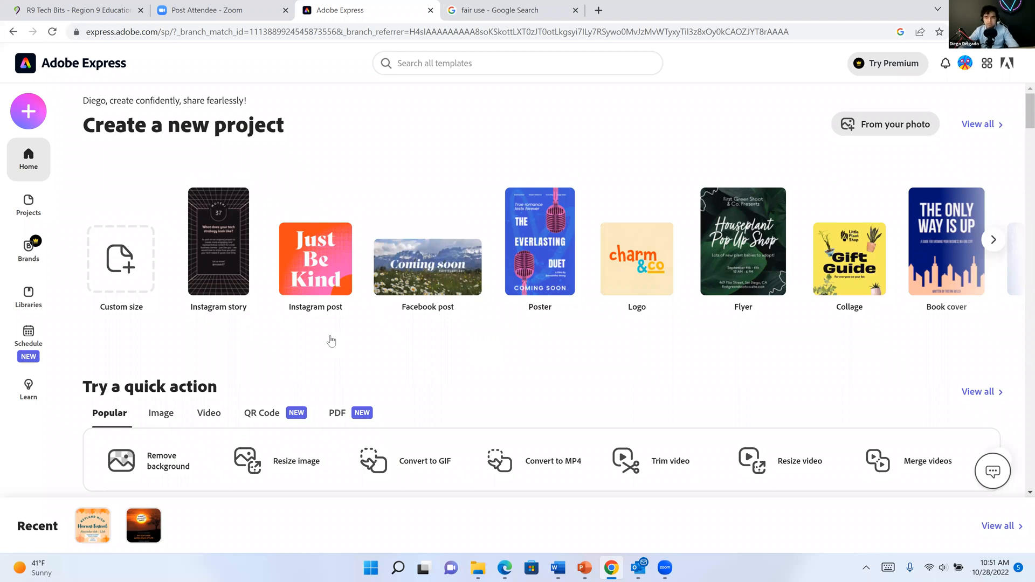
Create a new project using the Instagram social post size of 1080 x 1080
scroll(331, 341, "down", 1)
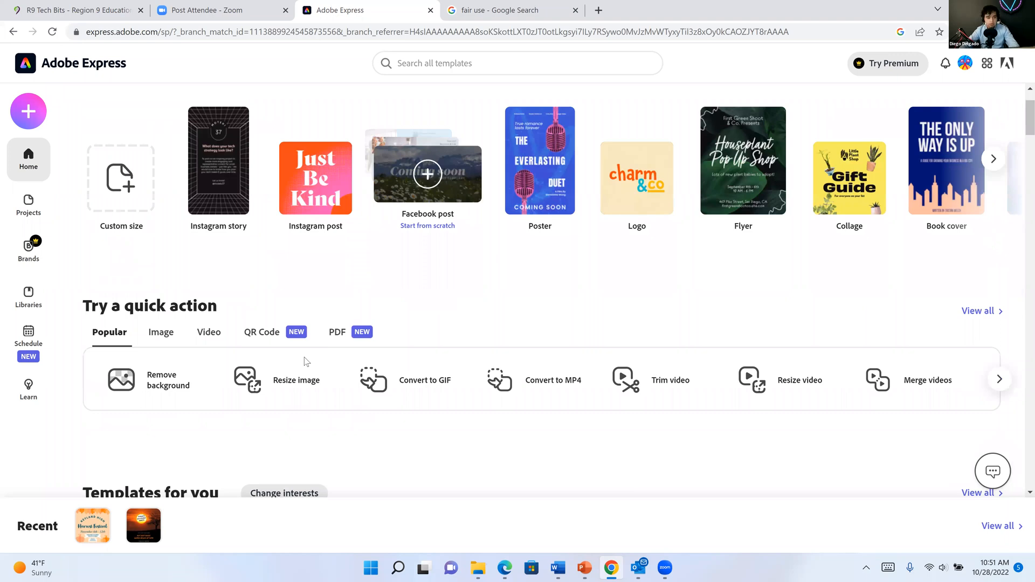
scroll(306, 362, "down", 1)
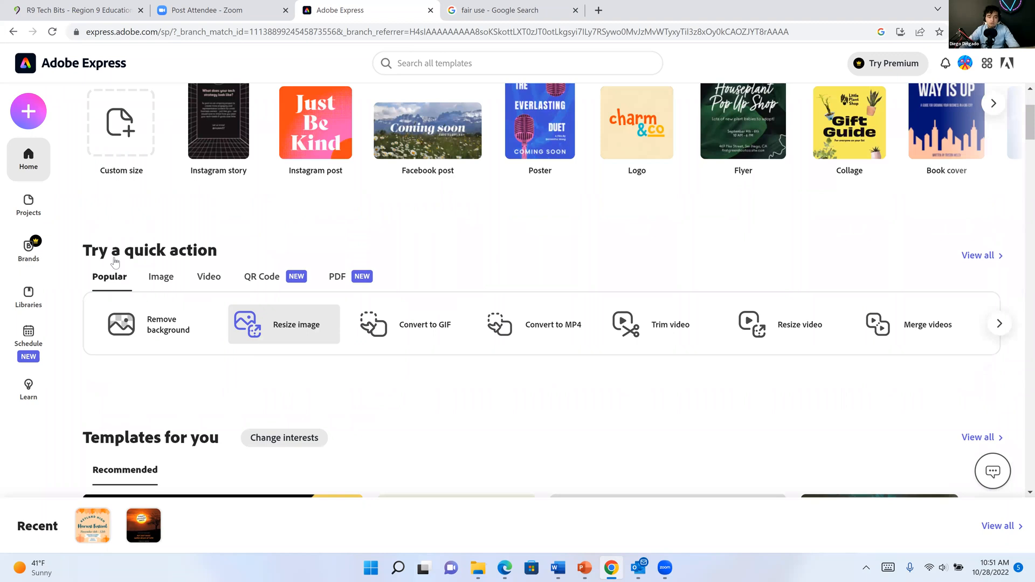
scroll(121, 261, "up", 3)
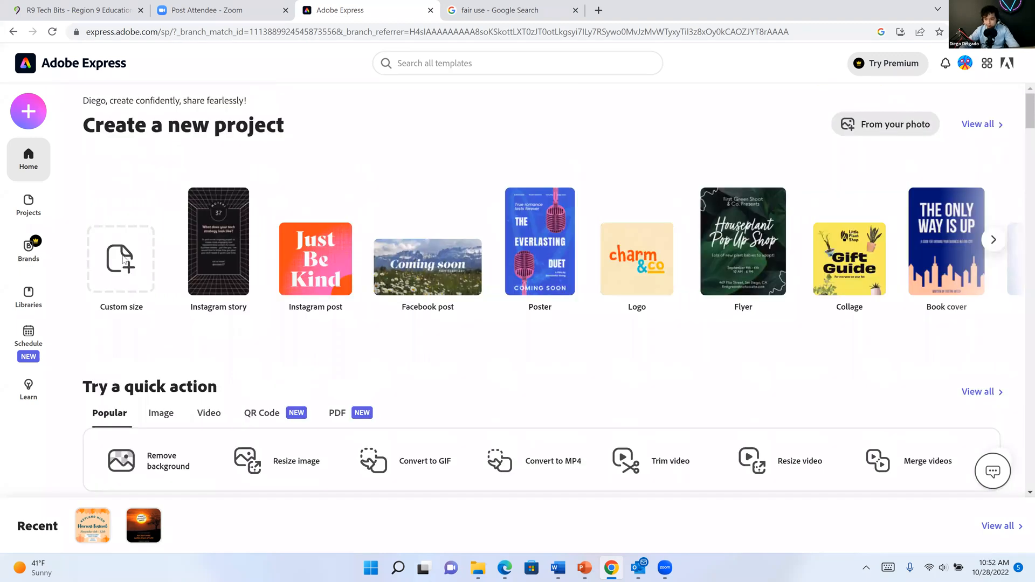
left_click(147, 281)
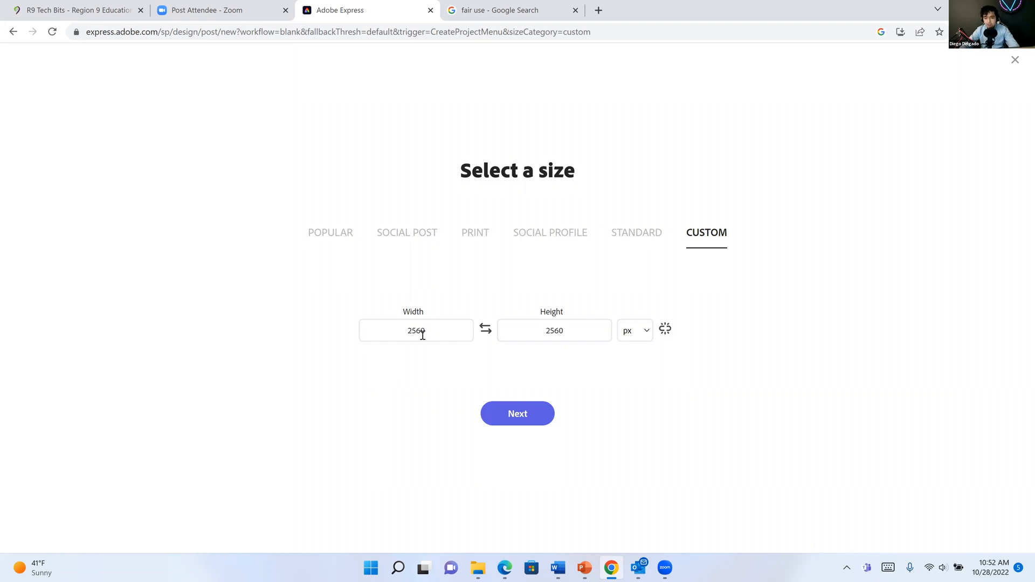
left_click(646, 336)
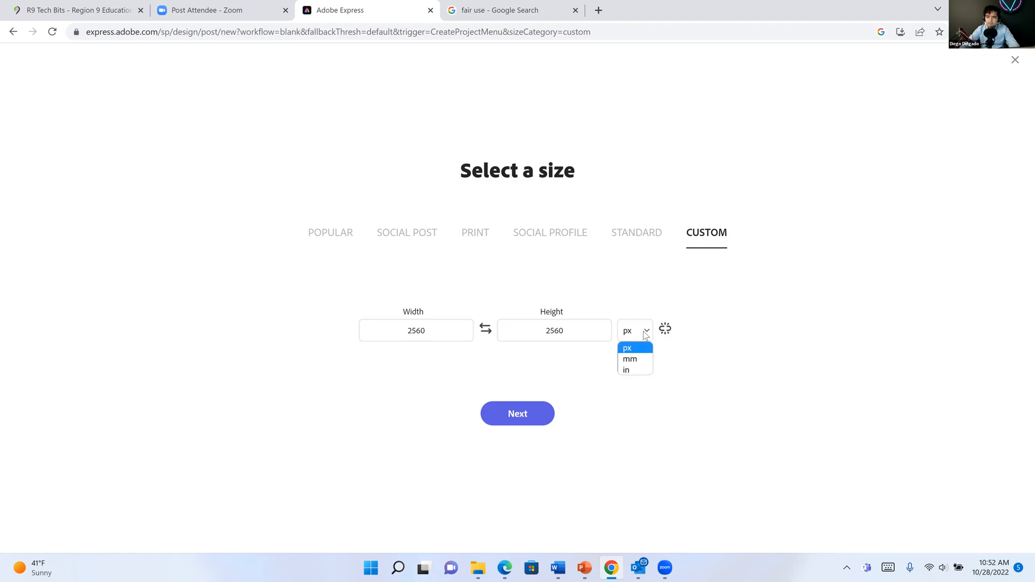
left_click(642, 336)
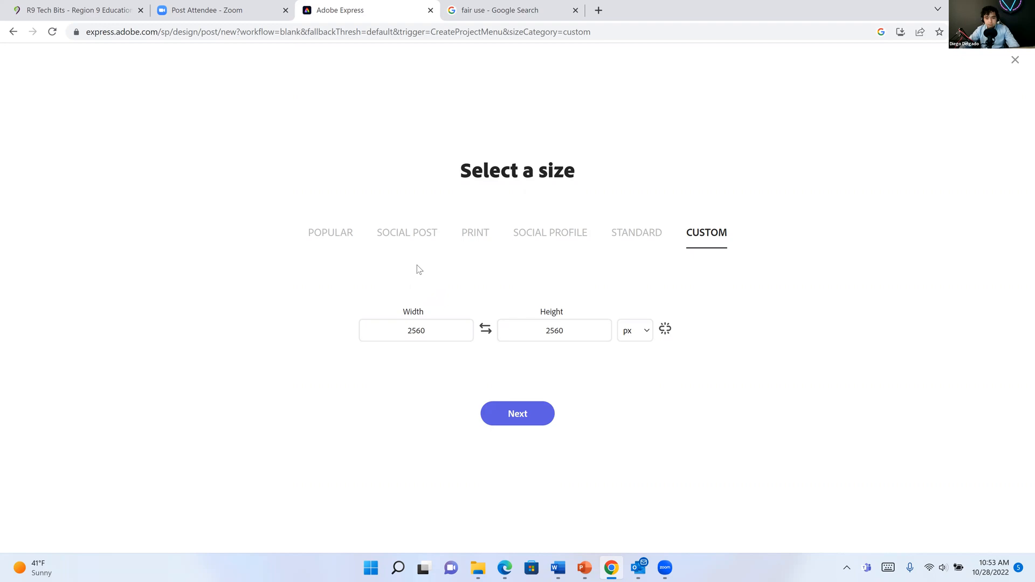
left_click(414, 235)
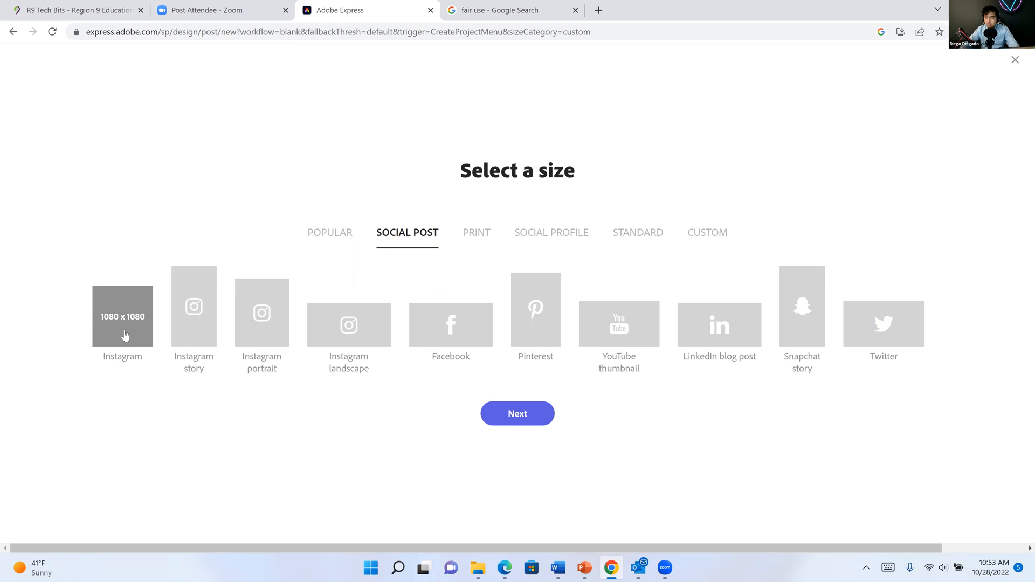
left_click(112, 332)
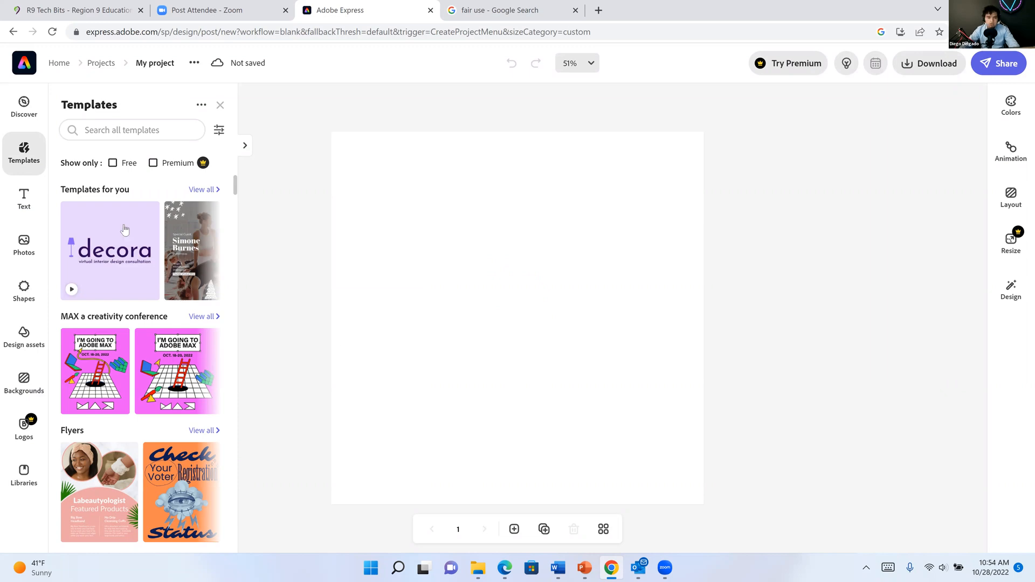
Limit the templates to free ones and search them for "halloween"
left_click(113, 163)
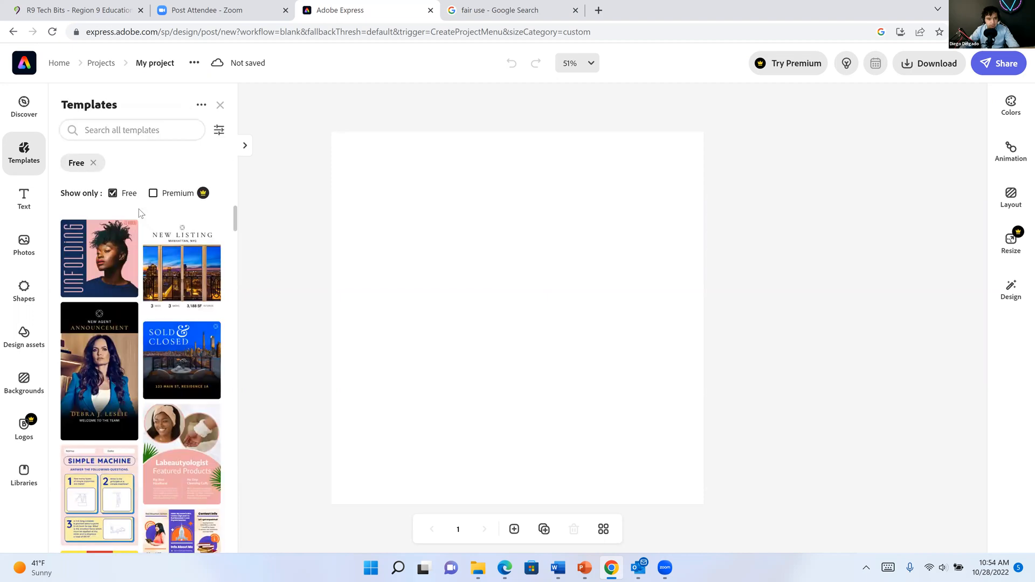
scroll(139, 209, "down", 1)
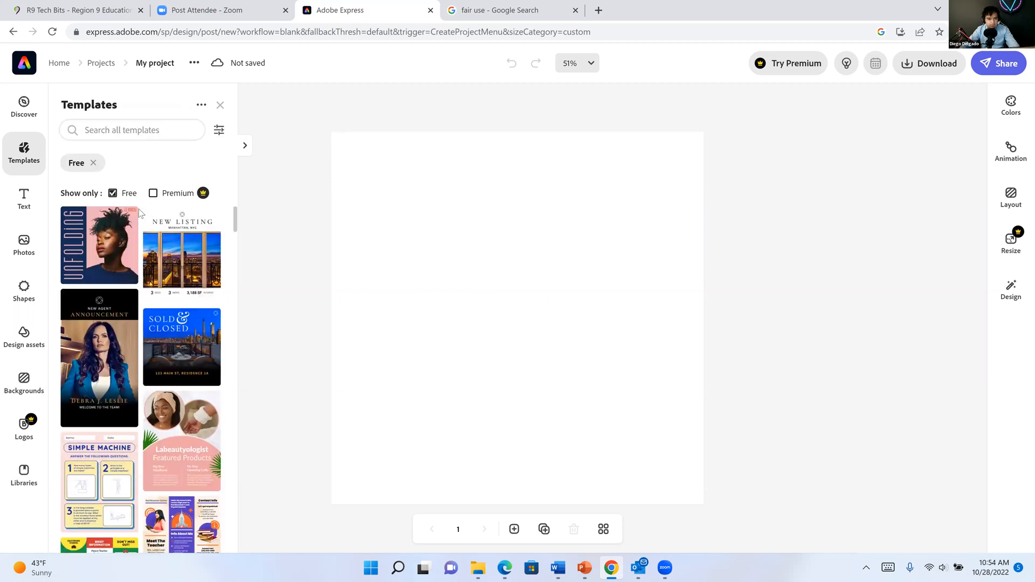
scroll(139, 133, "down", 1)
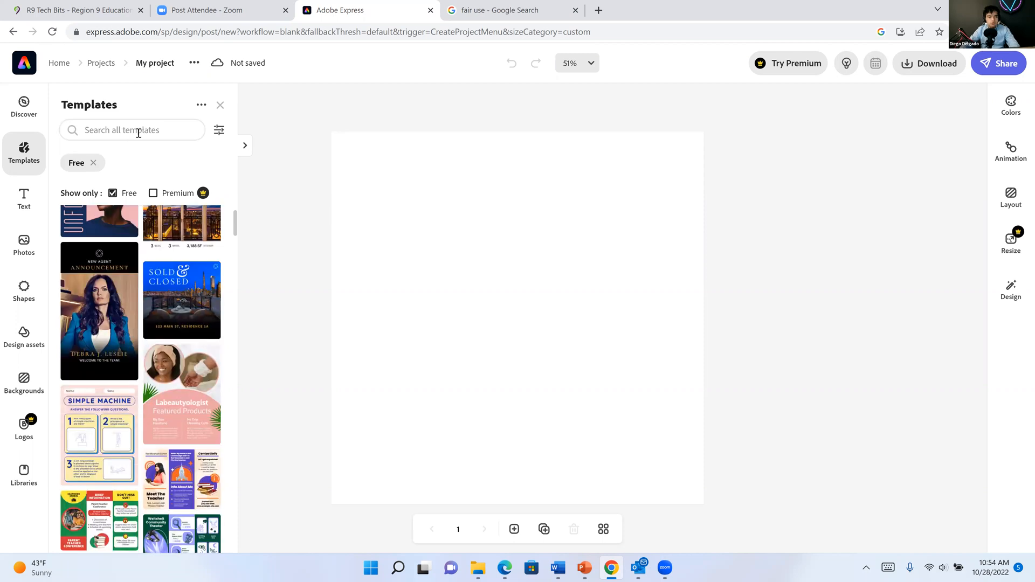
left_click(134, 135)
type("halow")
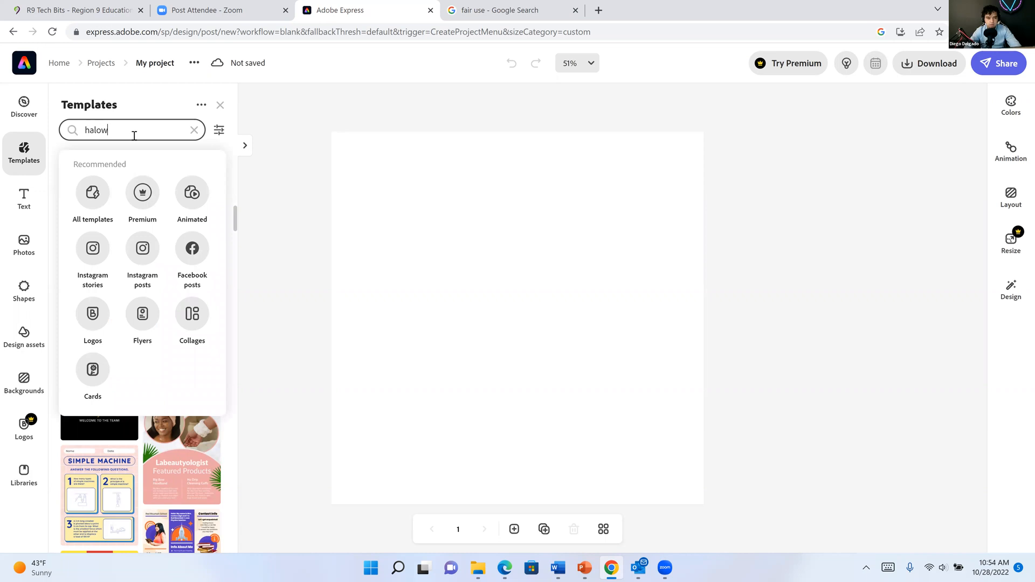
key("BackSpace")
key("BackSpace")
type("loween")
key("Return")
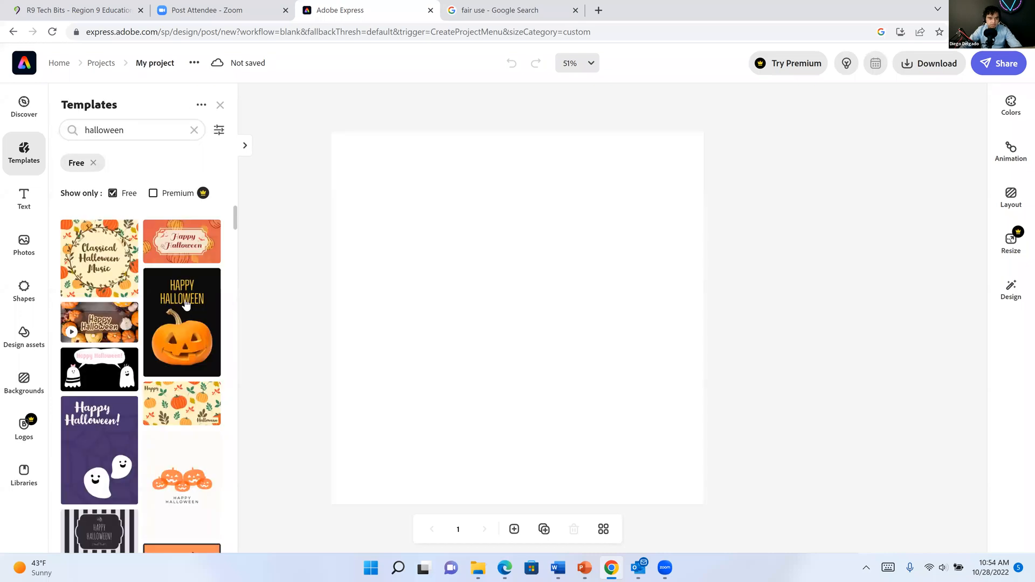
Narrow the Halloween templates to Instagram posts and apply the Halloween party design with the orange sunset and bare tree
scroll(185, 306, "down", 5)
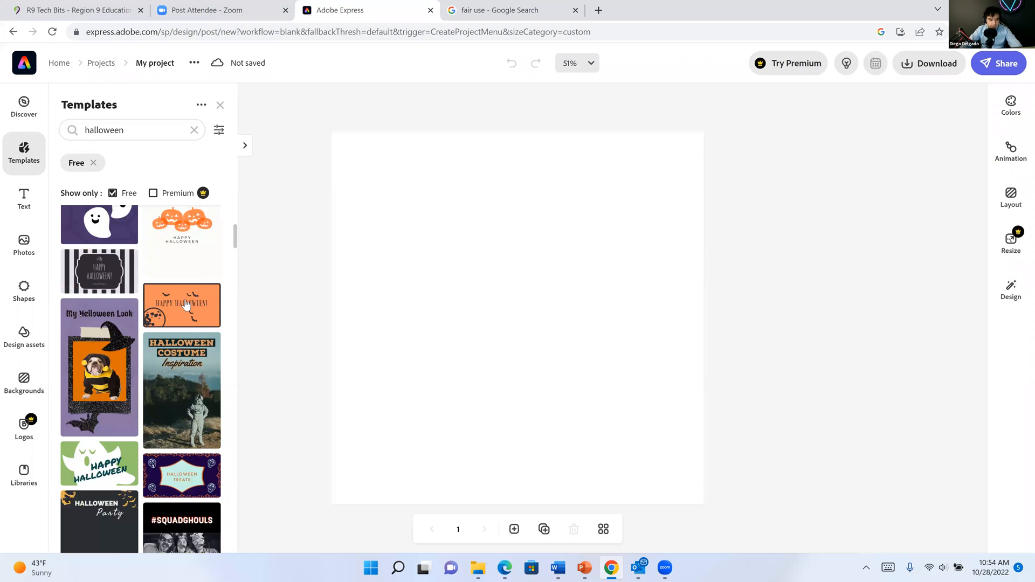
scroll(186, 305, "down", 5)
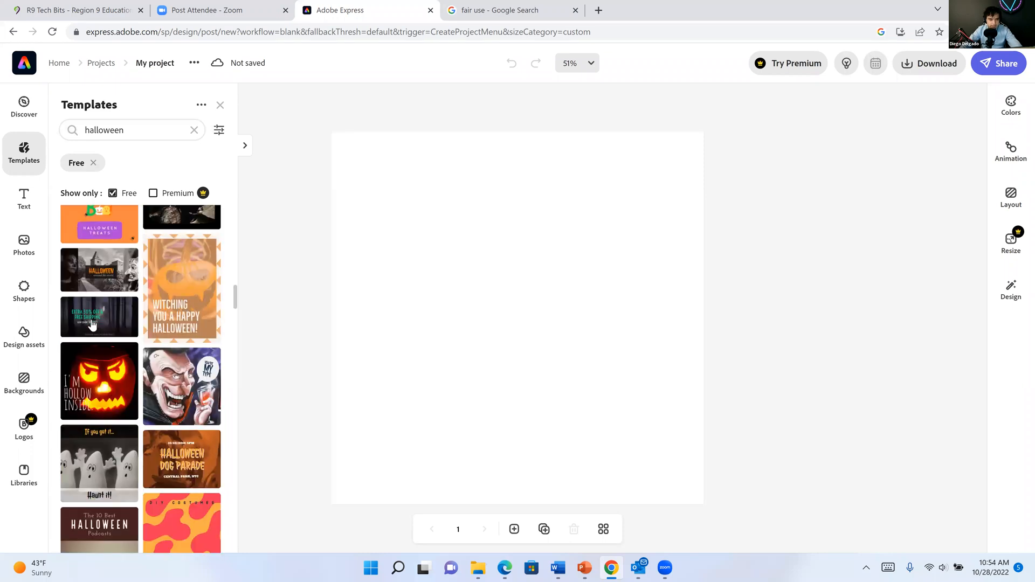
scroll(133, 315, "down", 5)
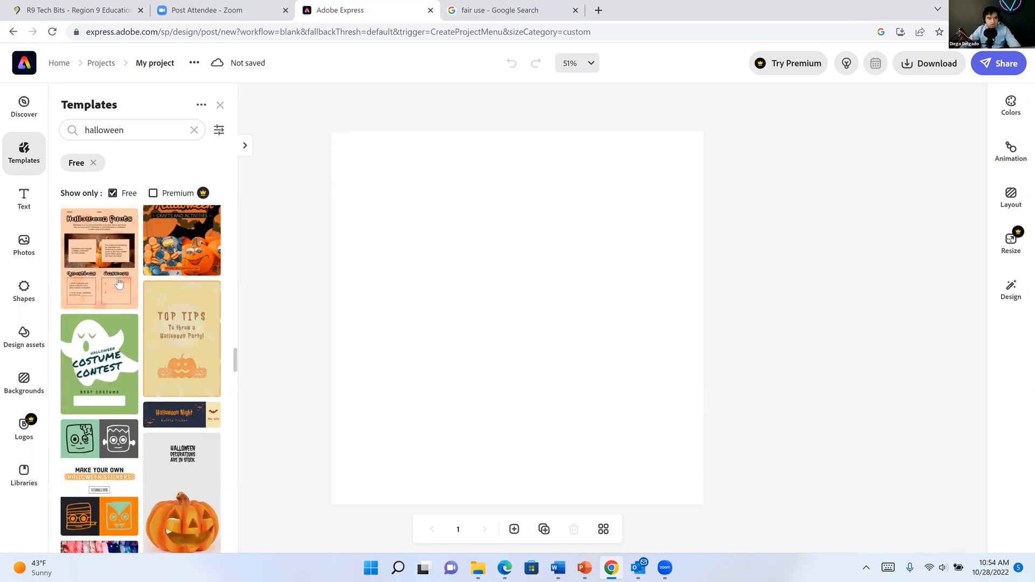
scroll(119, 283, "down", 5)
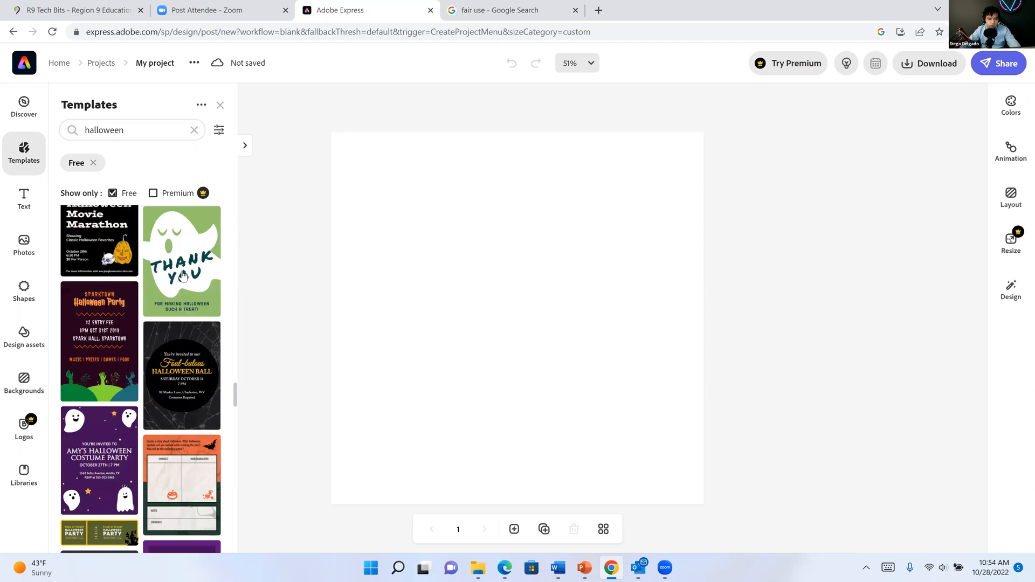
scroll(183, 278, "down", 3)
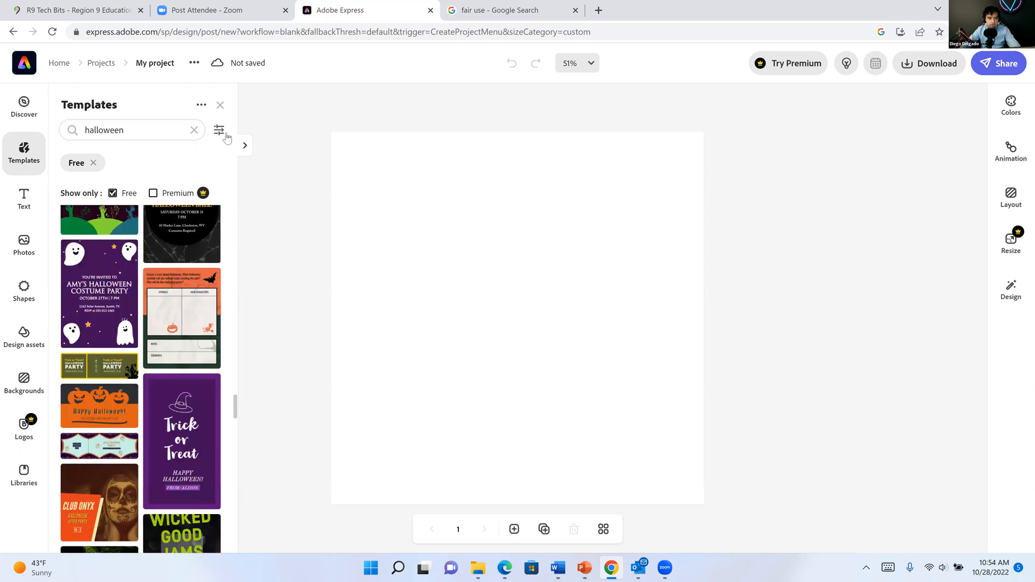
scroll(227, 137, "up", 5)
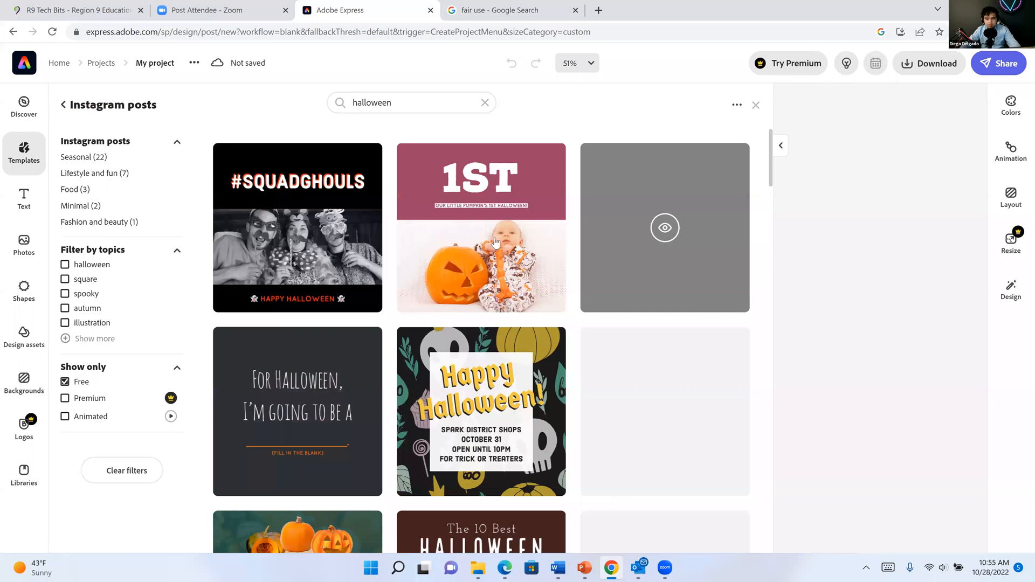
scroll(452, 265, "down", 3)
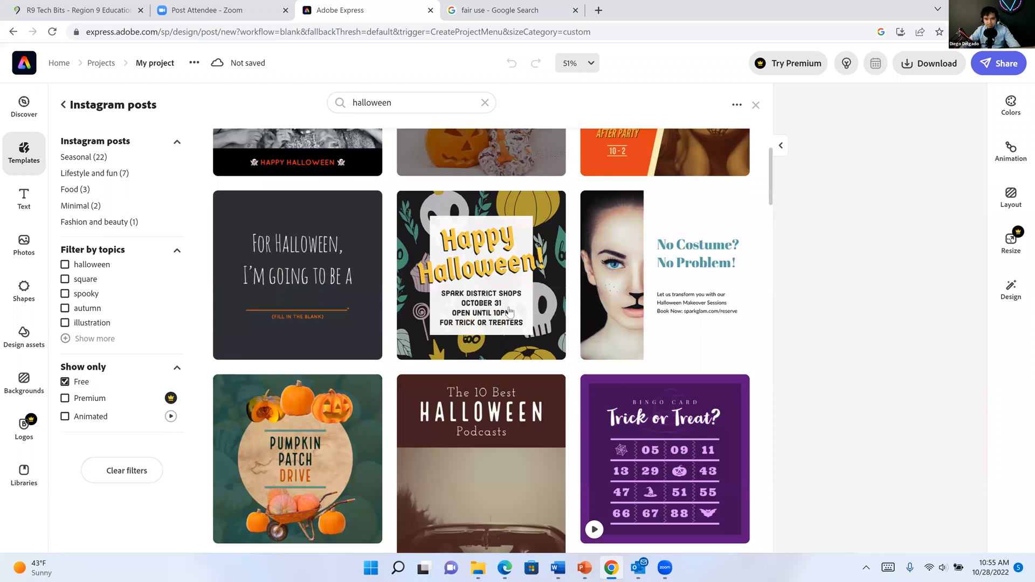
scroll(513, 330, "down", 10)
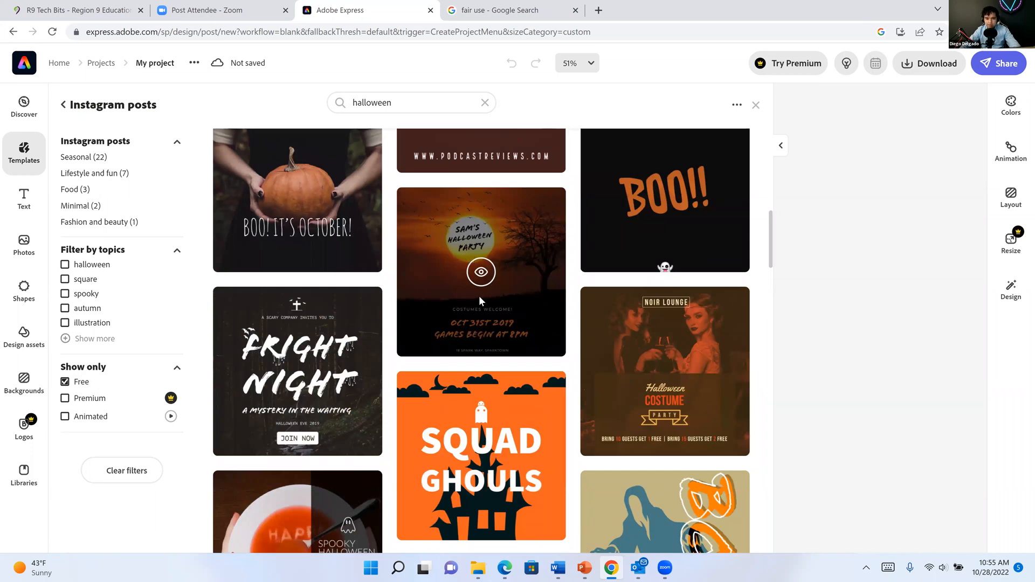
left_click(474, 311)
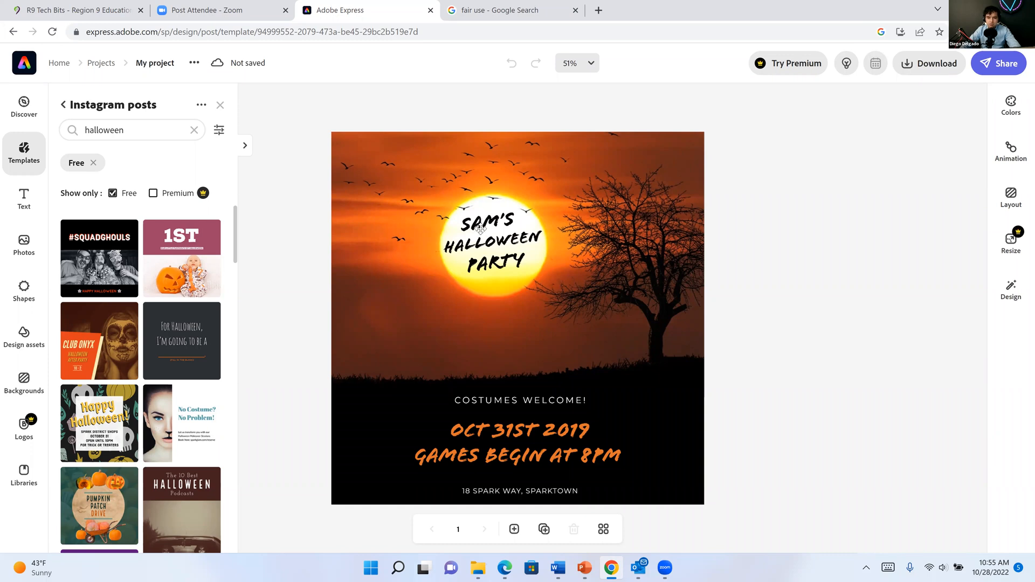
Replace the name above "Halloween Party" with the host's first name in possessive form and reposition it centred within the sun
left_click(494, 220)
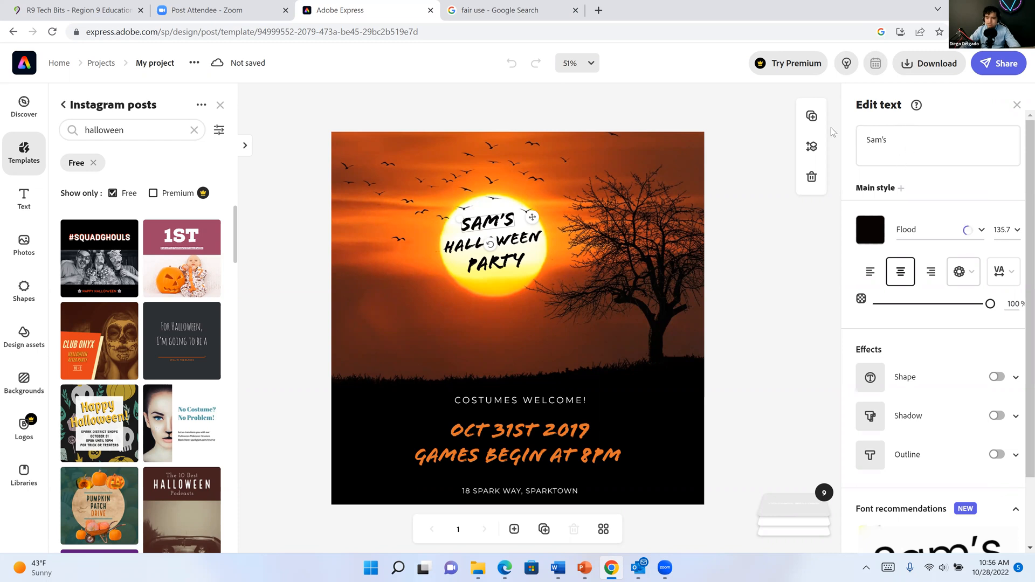
triple_click(905, 129)
type("Die")
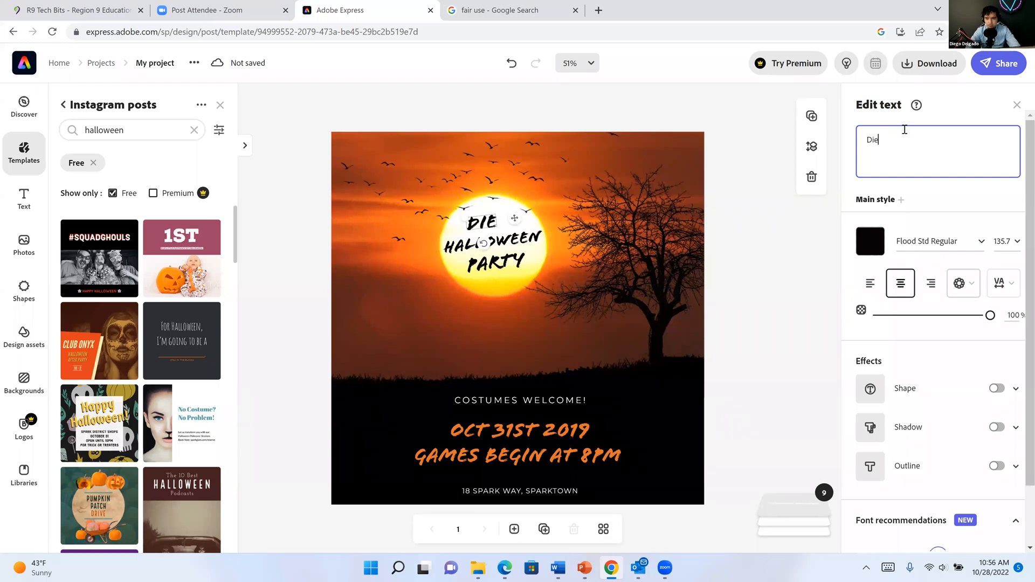
type("og's")
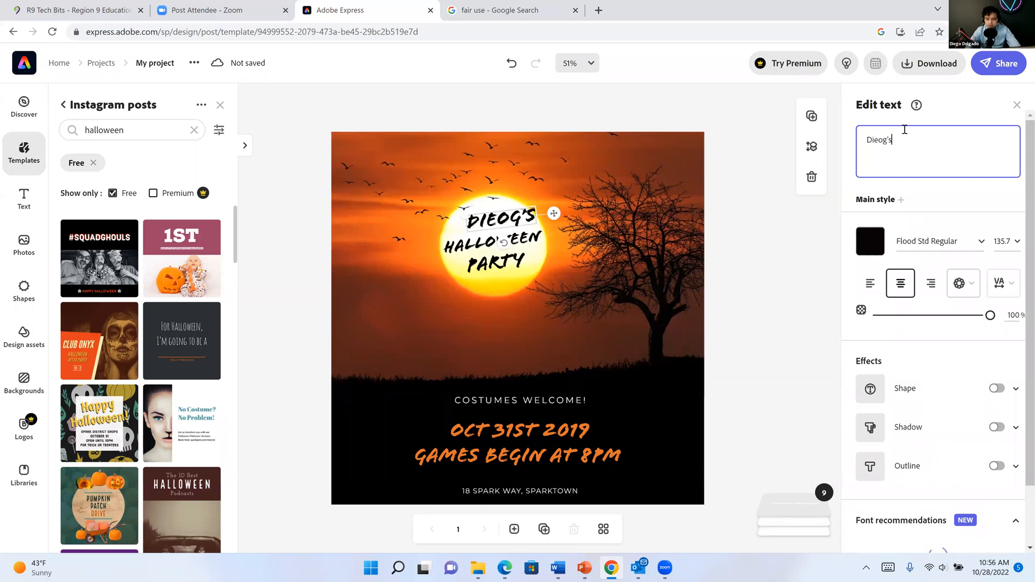
key("BackSpace")
key("BackSpace")
key("BackSpace")
key("BackSpace")
type("go's")
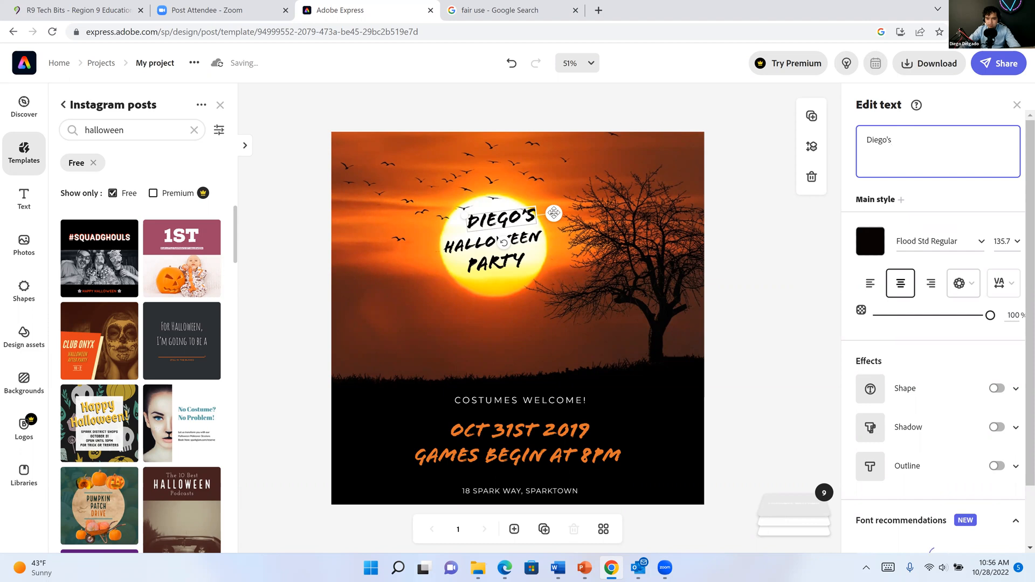
left_click(552, 213)
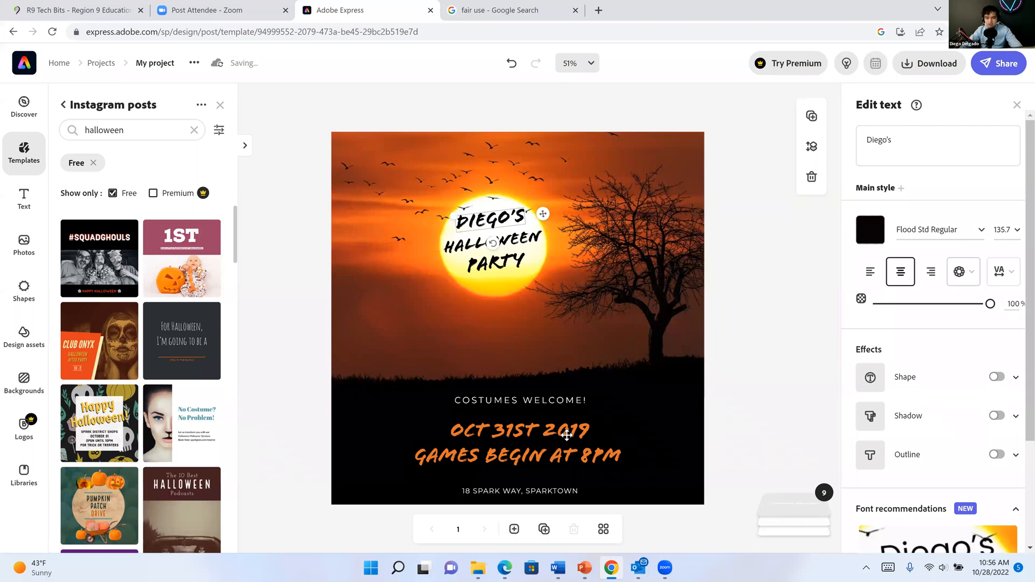
Change the year in the orange date line so it reads "Oct 31st 2022"
left_click(960, 136)
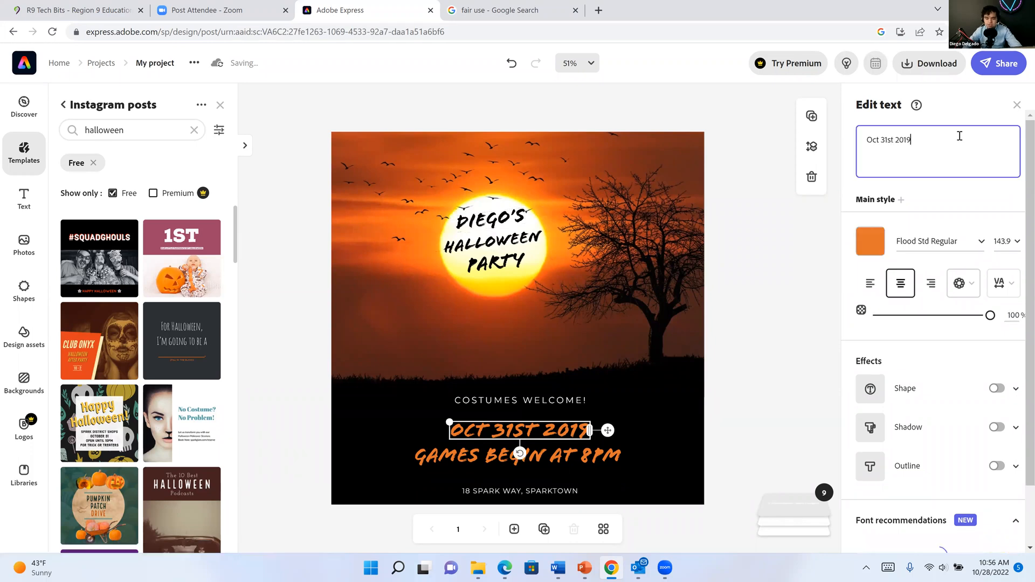
key("BackSpace")
key("BackSpace")
type("22")
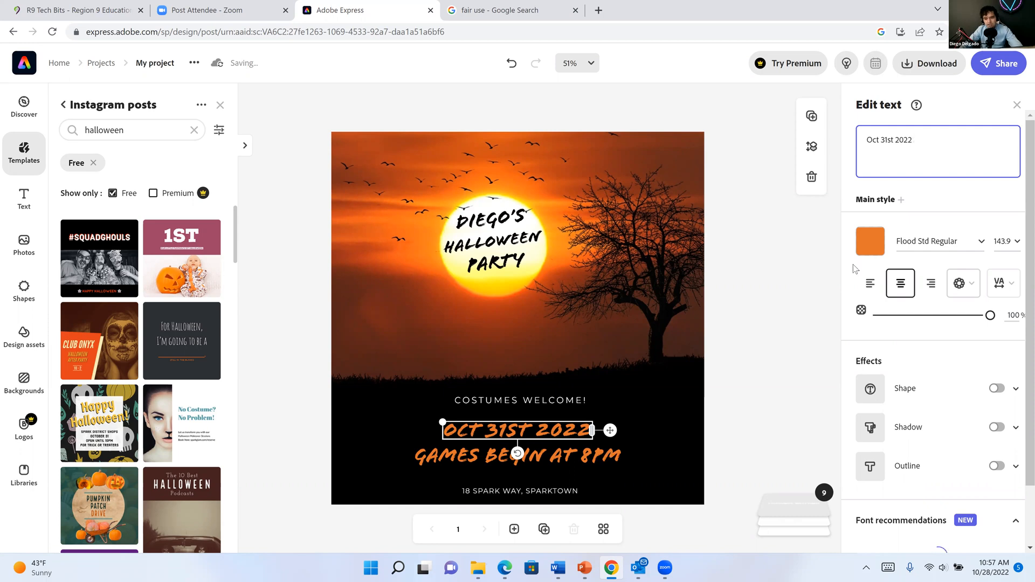
Change the start time in the line below the date so it reads "Games begin at 4pm", and deselect the text
left_click(608, 457)
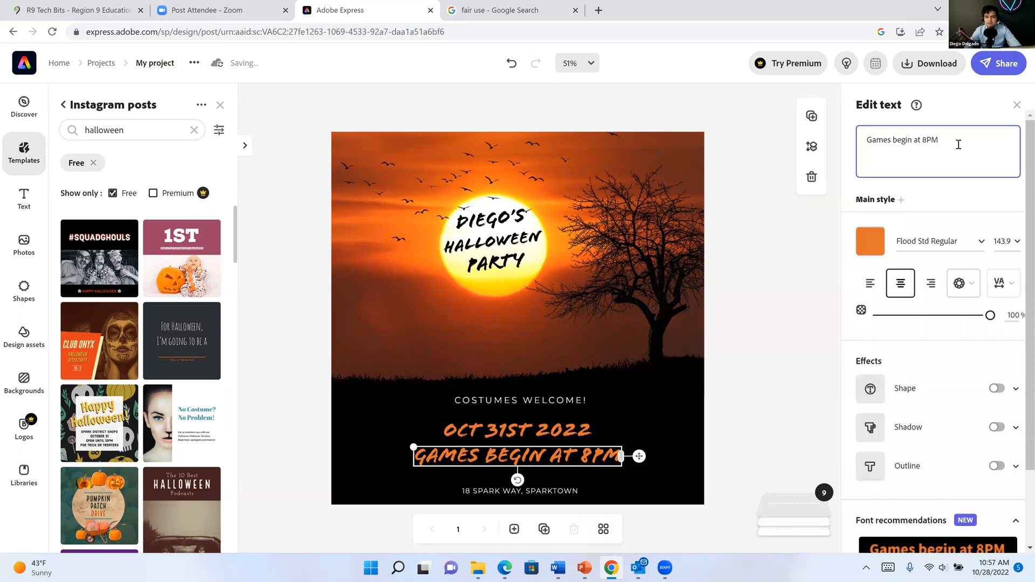
key("BackSpace")
key("BackSpace")
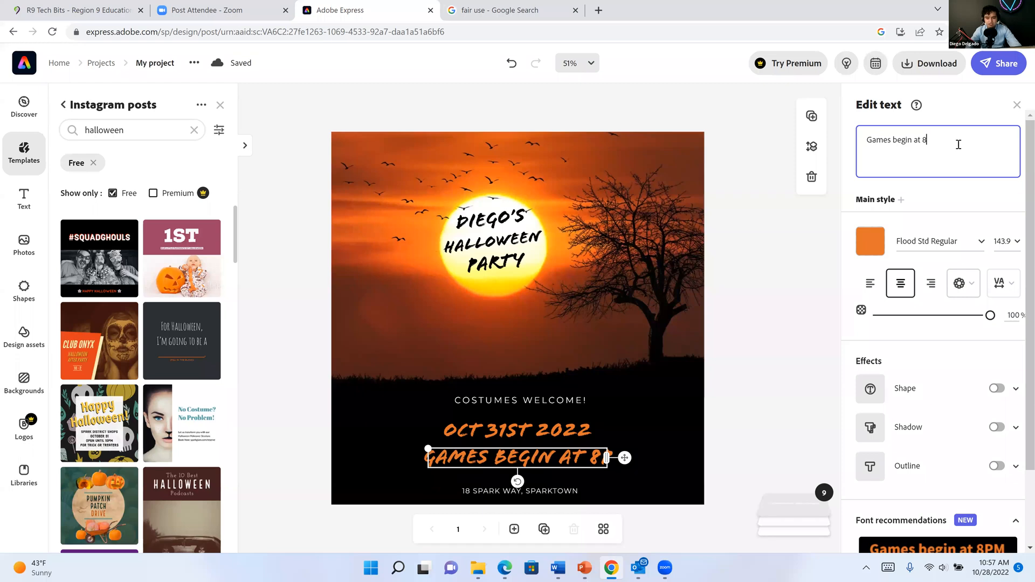
key("BackSpace")
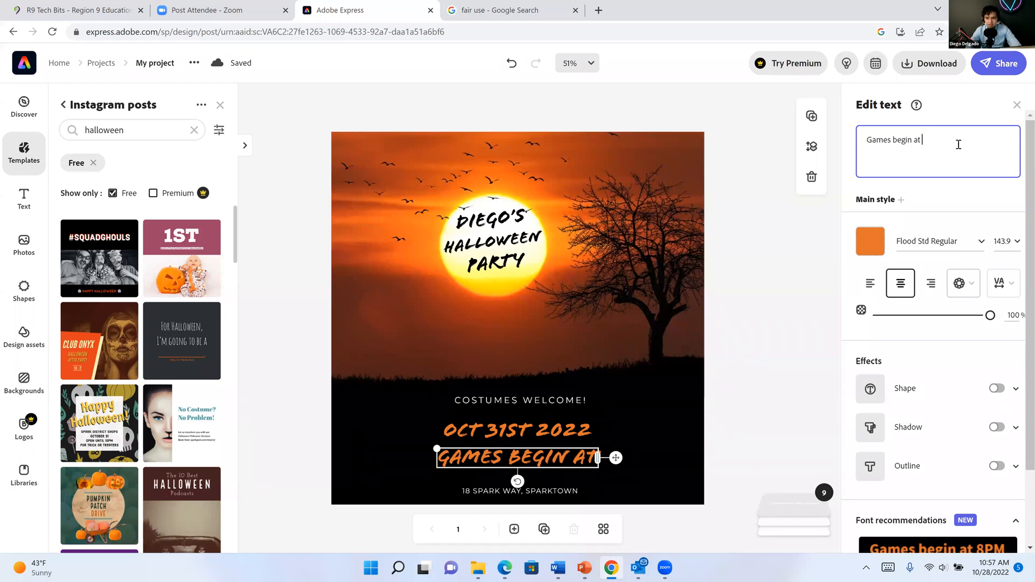
type("4p")
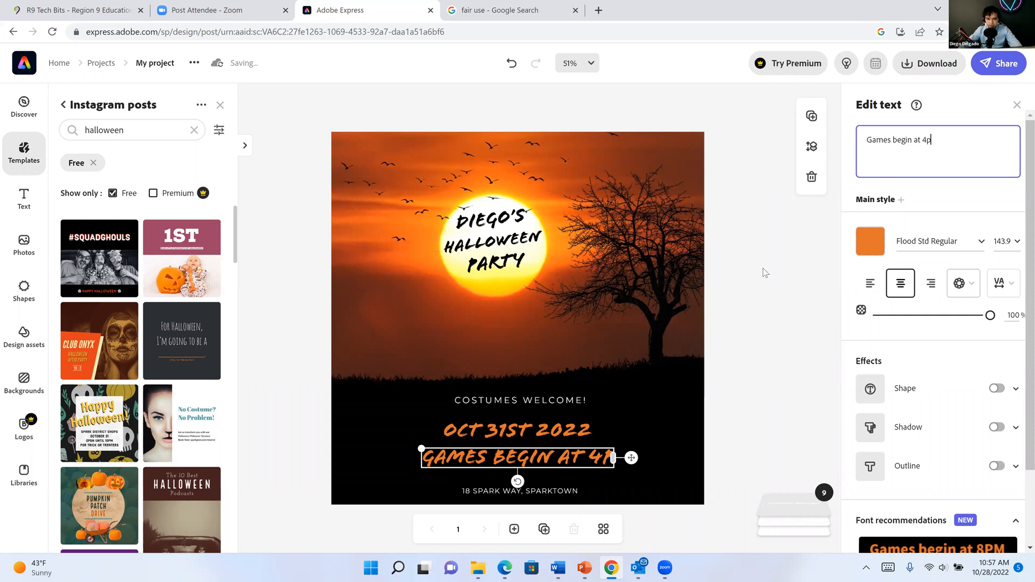
type("m")
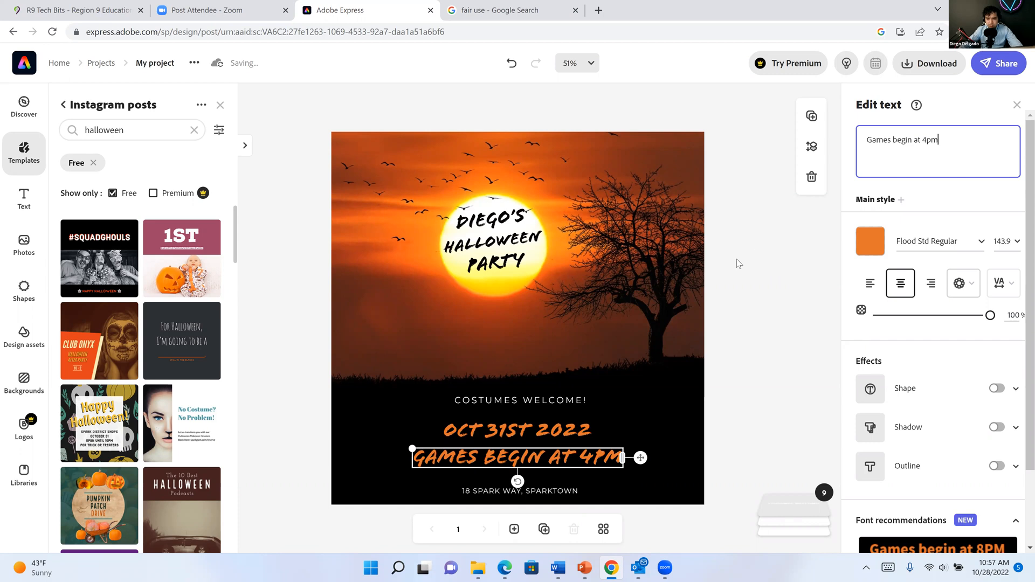
left_click(419, 339)
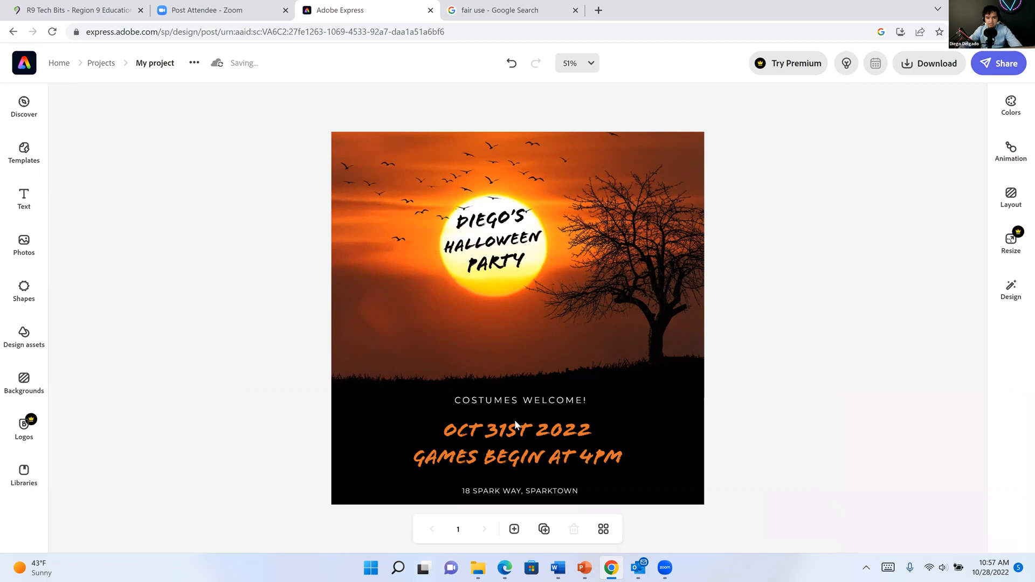
Examine the sunset background's editing options, the design's layer stack and the styling options of the host-name text
left_click(558, 322)
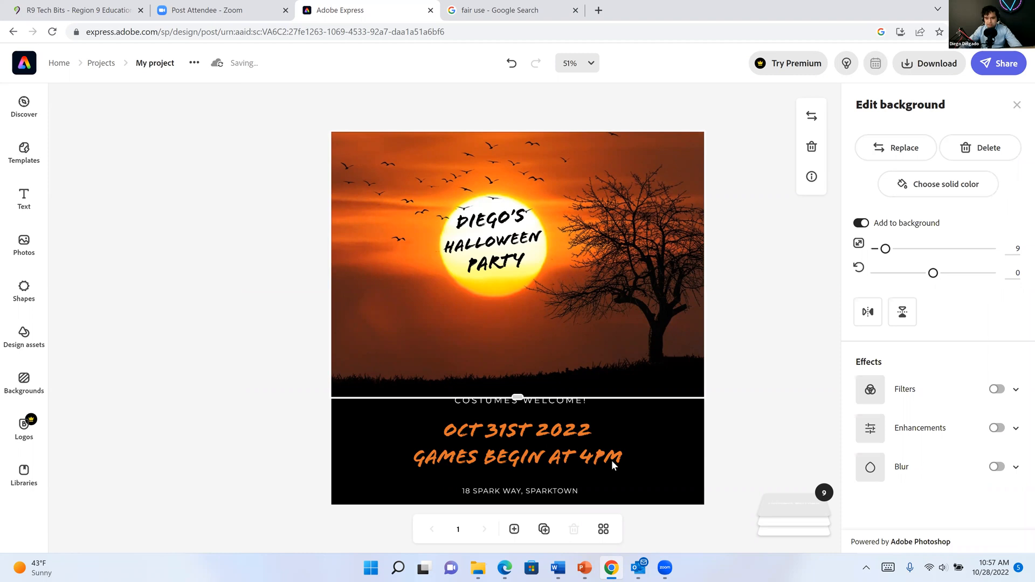
left_click(818, 506)
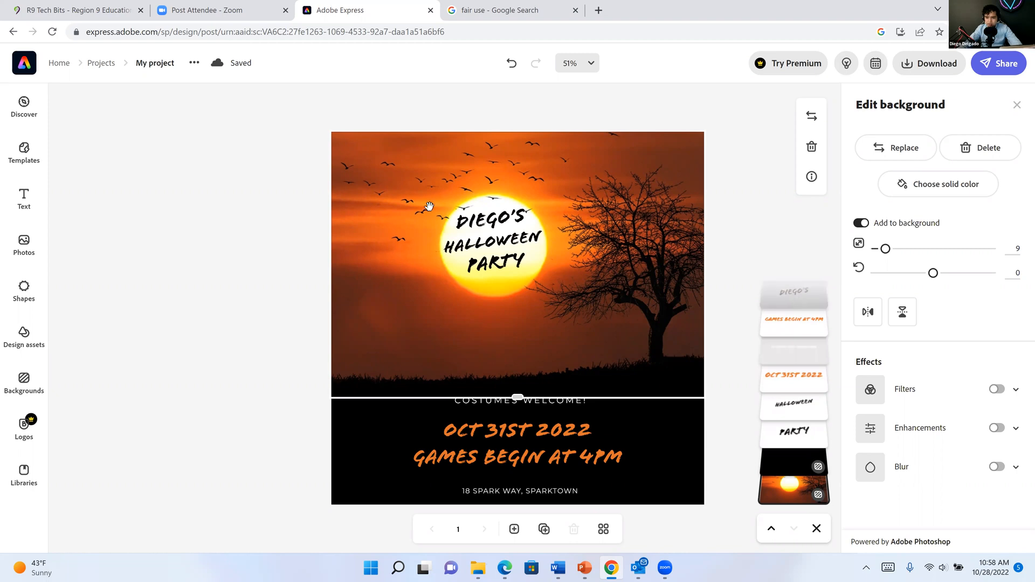
left_click(484, 221)
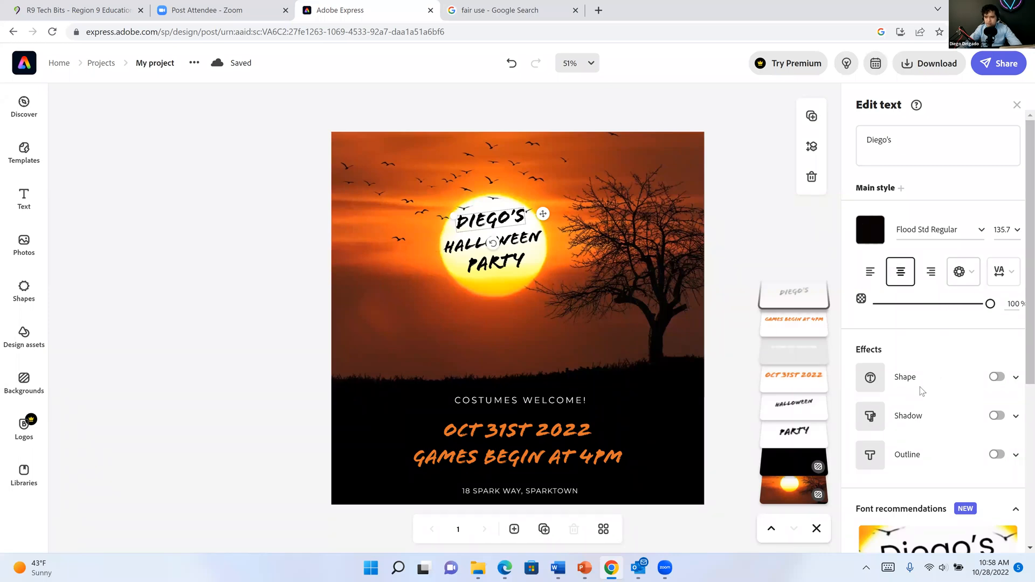
scroll(853, 365, "down", 1)
scroll(814, 379, "up", 1)
left_click(277, 286)
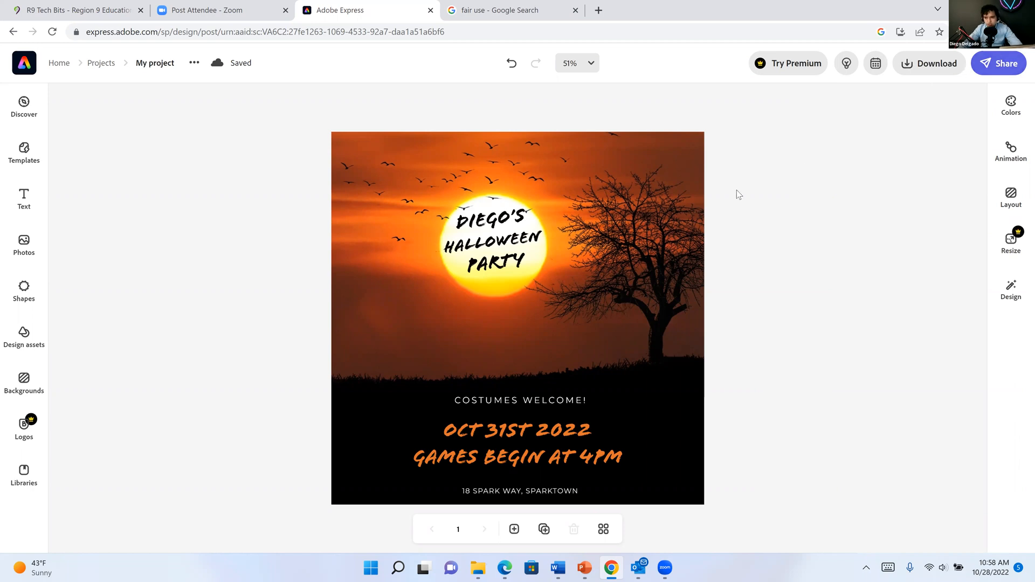
Download the finished design as a PNG file and dismiss the premium trial offer
left_click(929, 64)
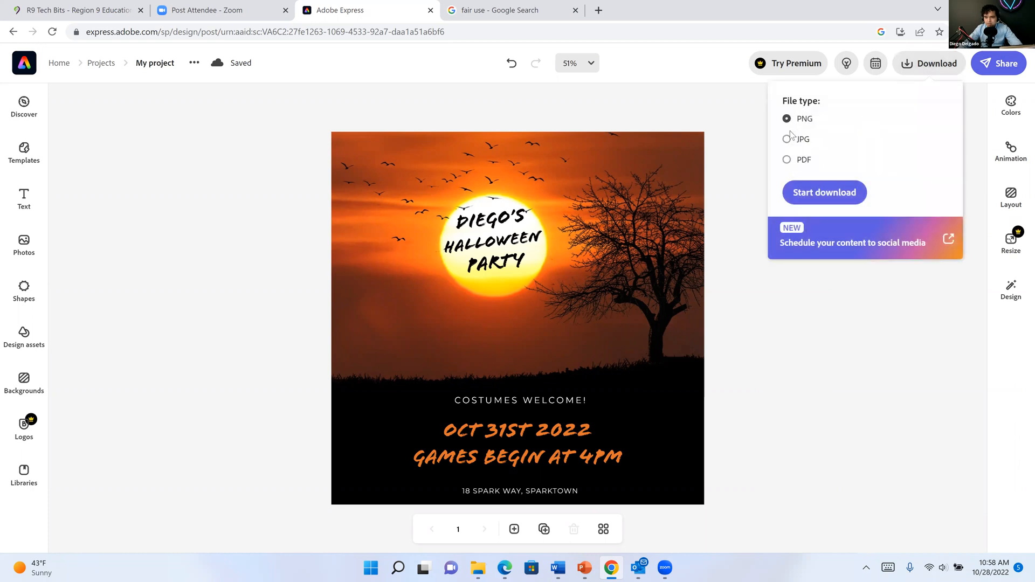
left_click(817, 194)
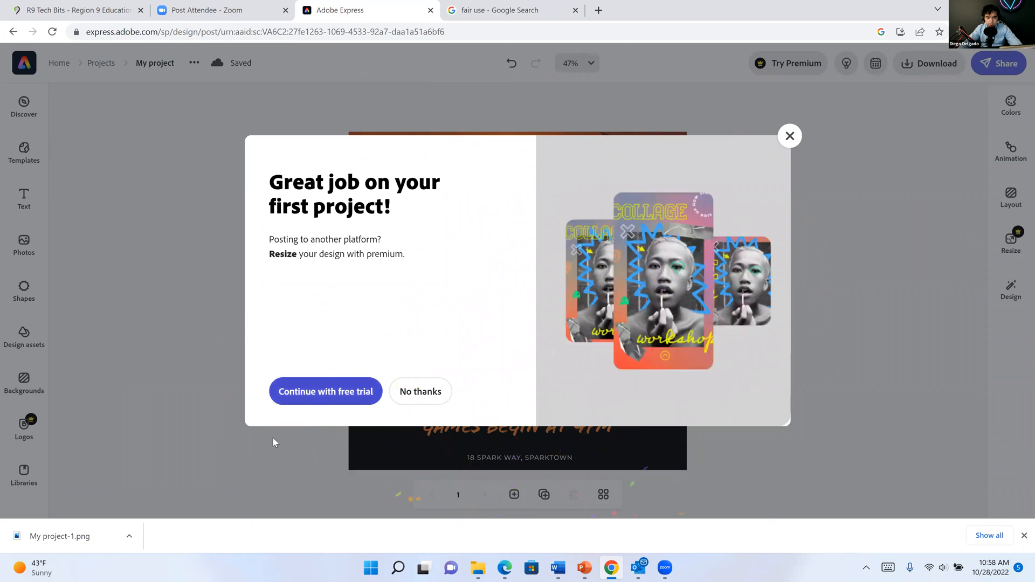
left_click(790, 136)
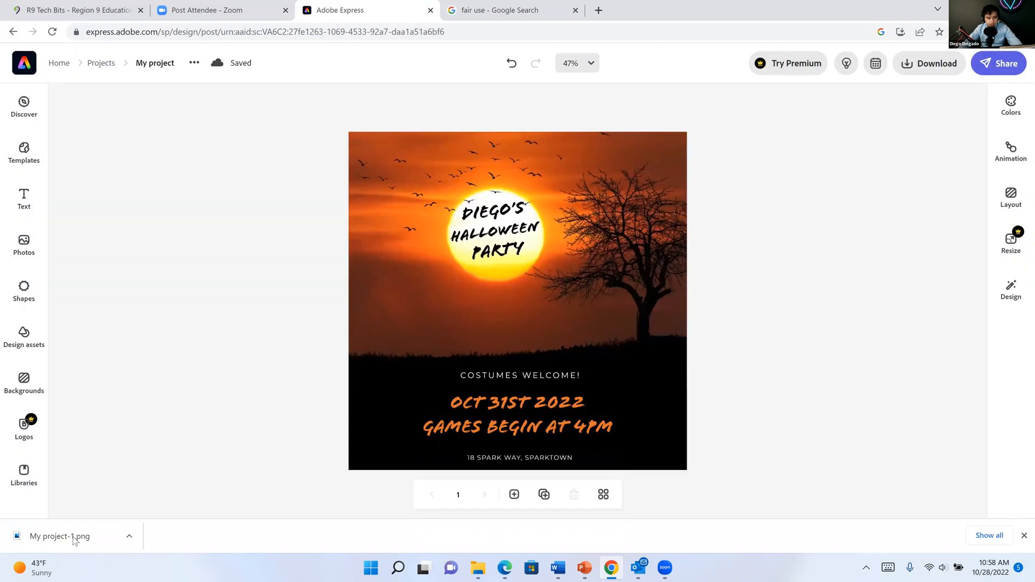
Open the downloaded PNG in Photos to view the result, and close the viewer again
left_click(74, 539)
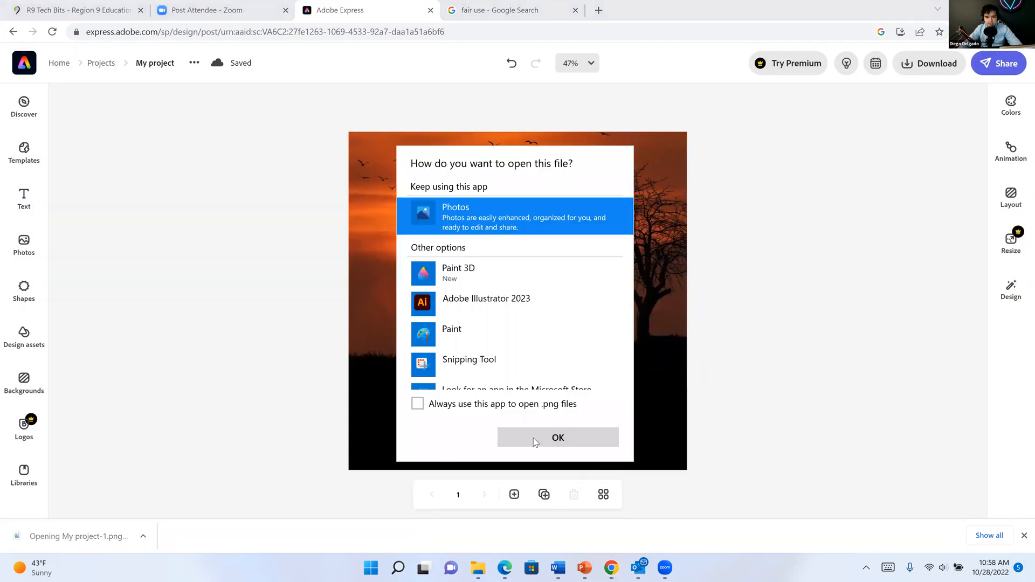
left_click(533, 438)
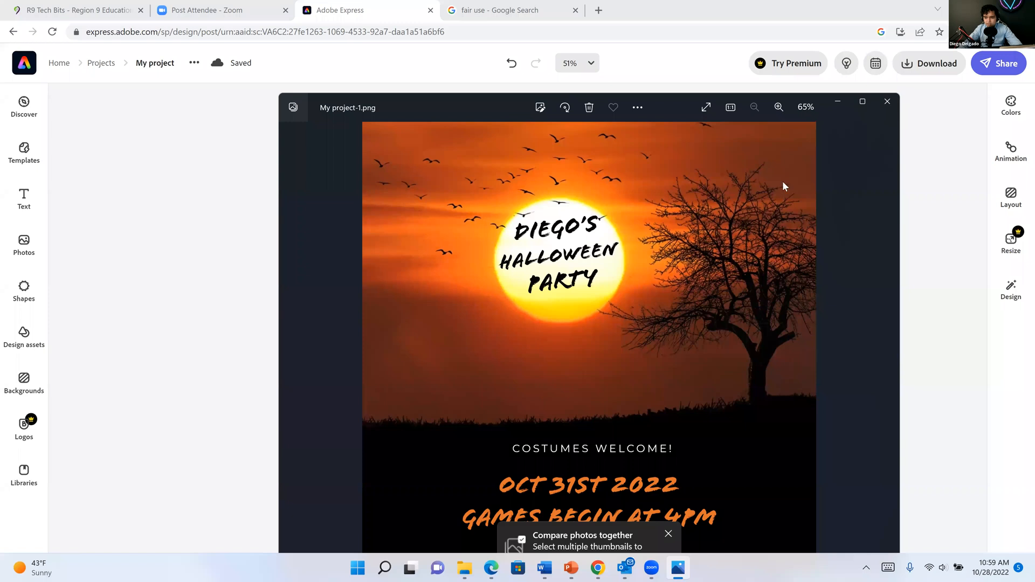
key("alt+F4")
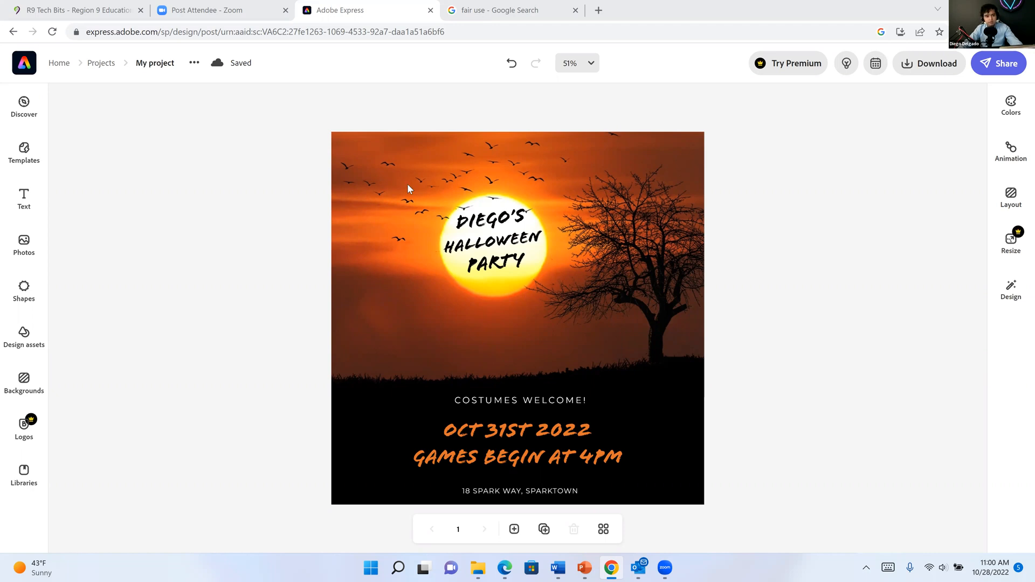
left_click(21, 248)
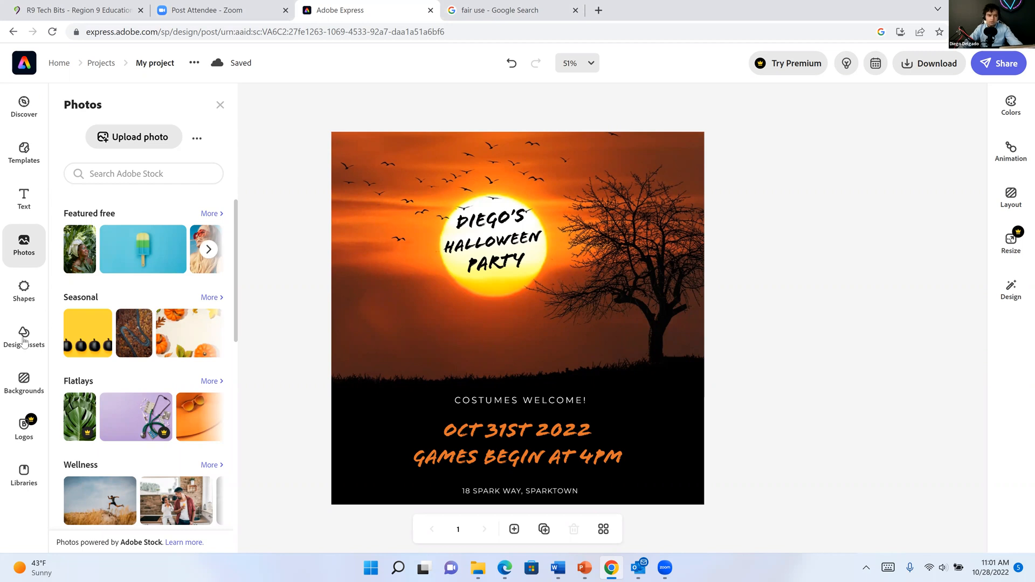
left_click(5, 301)
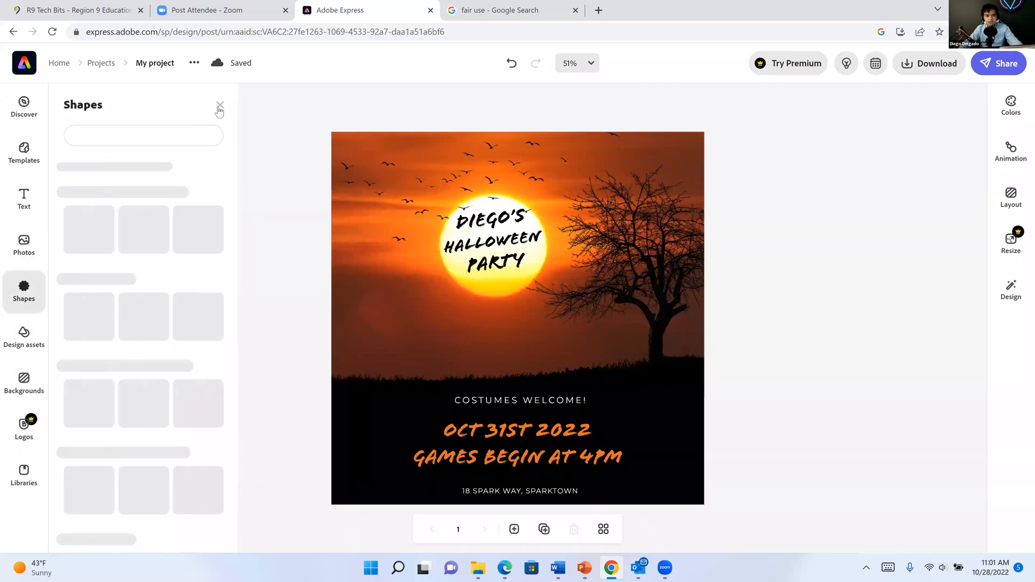
left_click(255, 140)
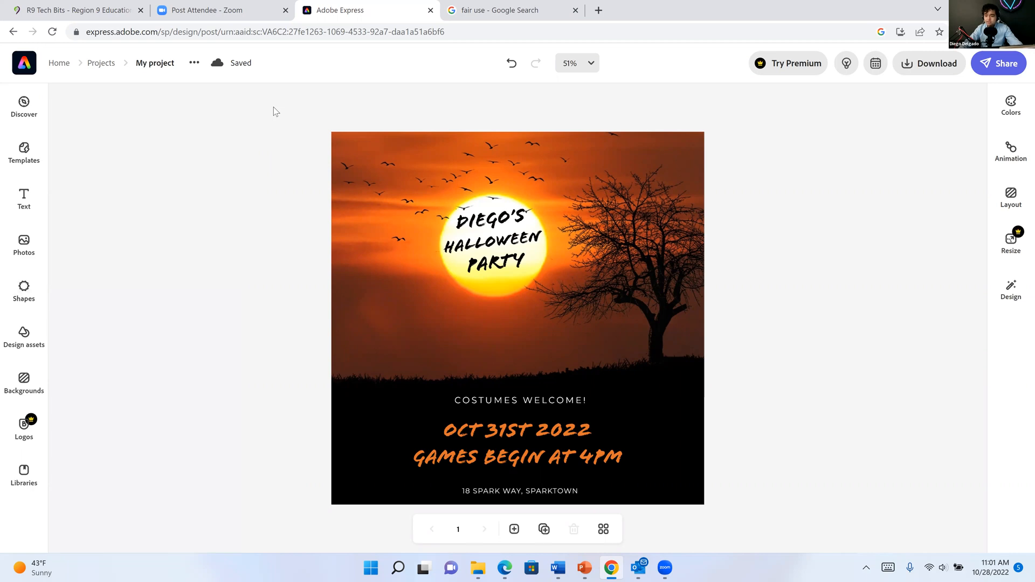